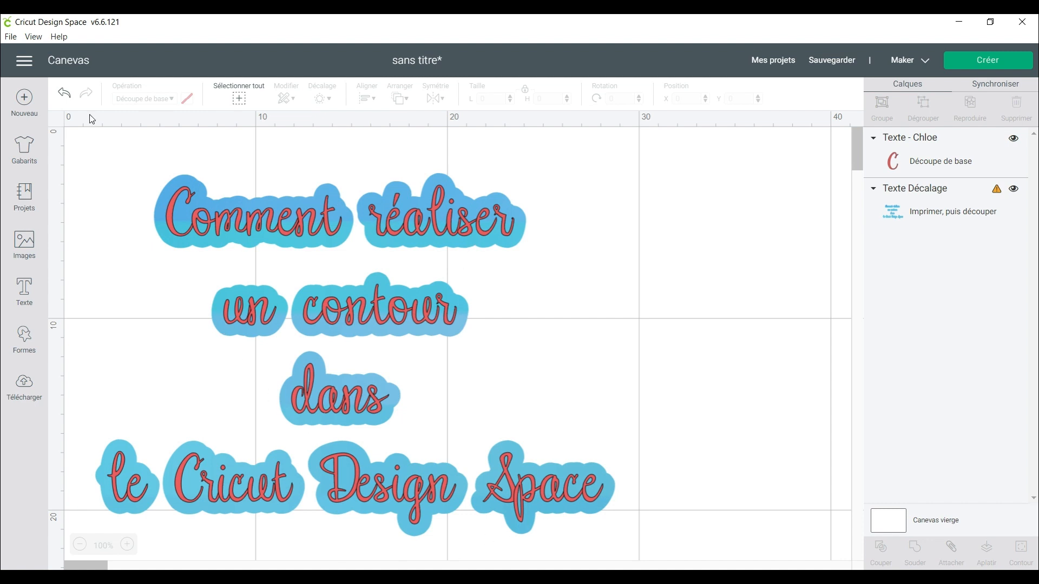
Start a new project, replacing the unsaved text design, and open the image library.
left_click(24, 97)
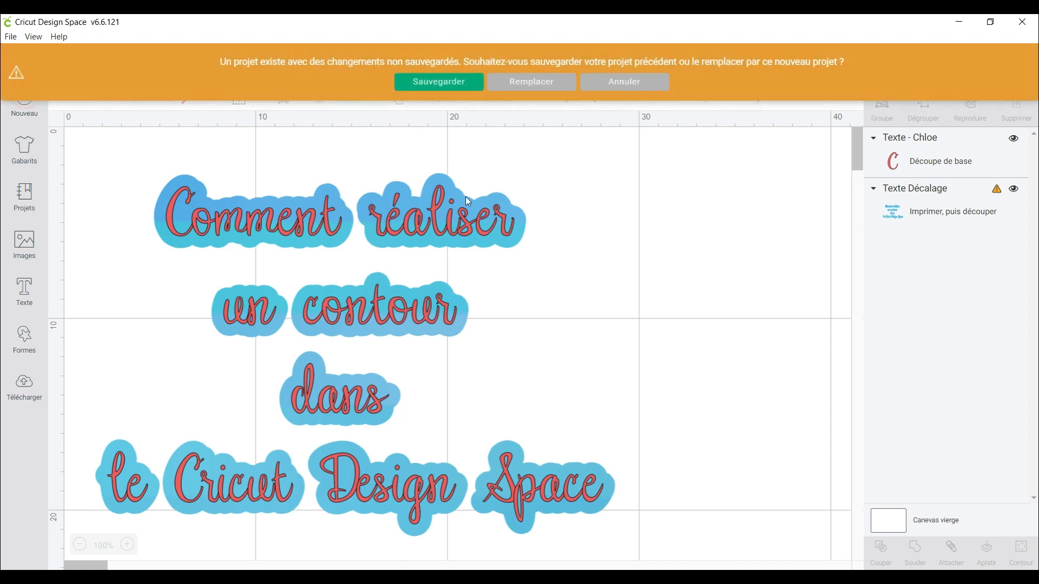
left_click(555, 82)
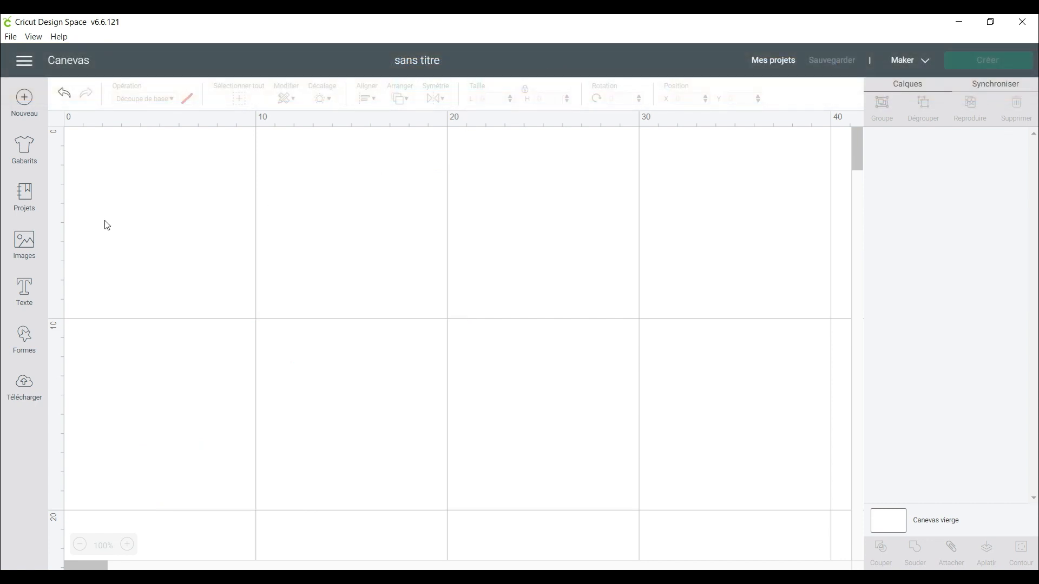
left_click(24, 246)
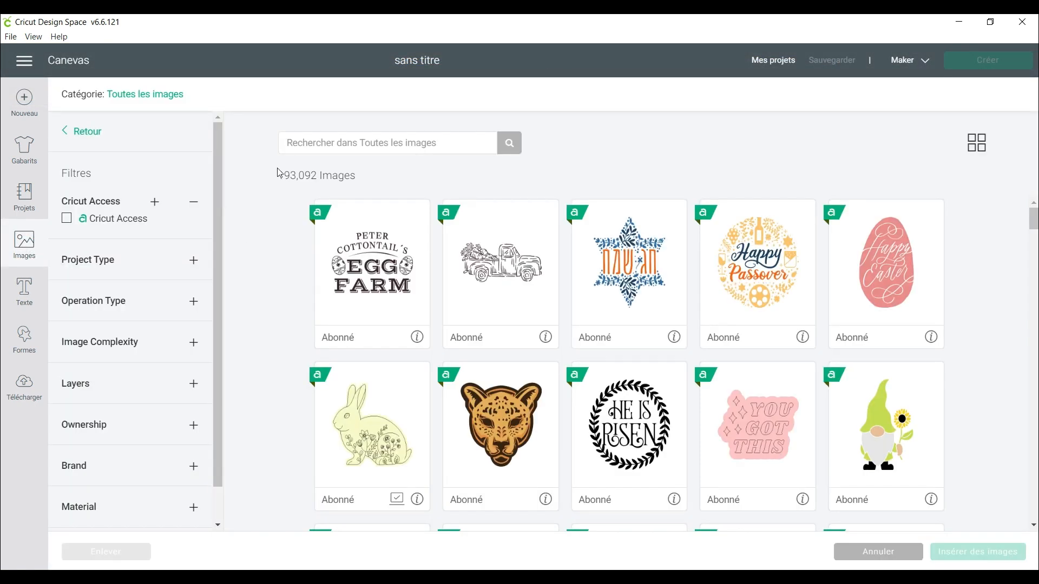
Search the image sets (Ensemble d'images) for "princess" and open the Once Upon A Princess set.
left_click(151, 100)
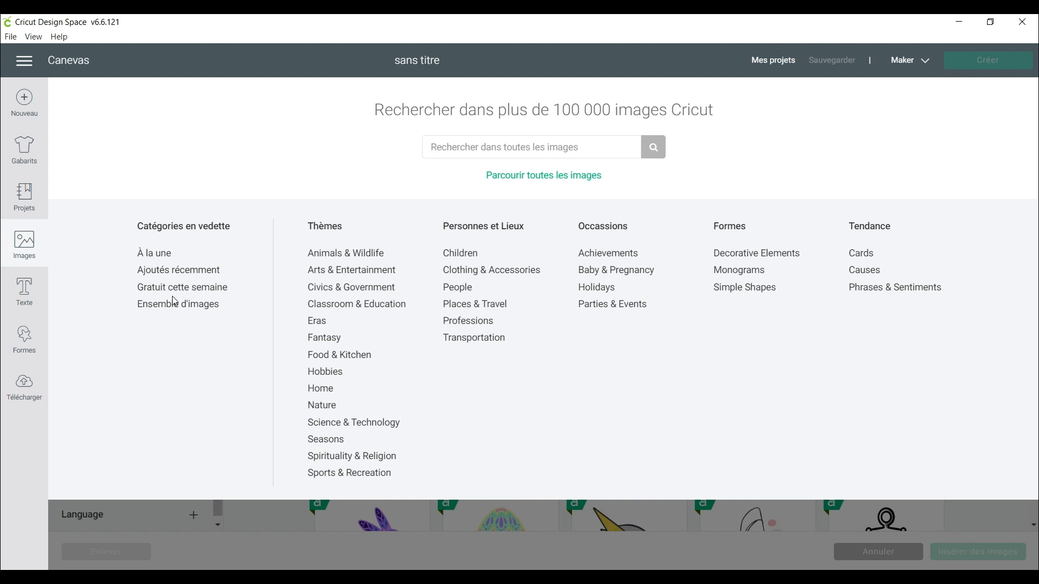
left_click(156, 304)
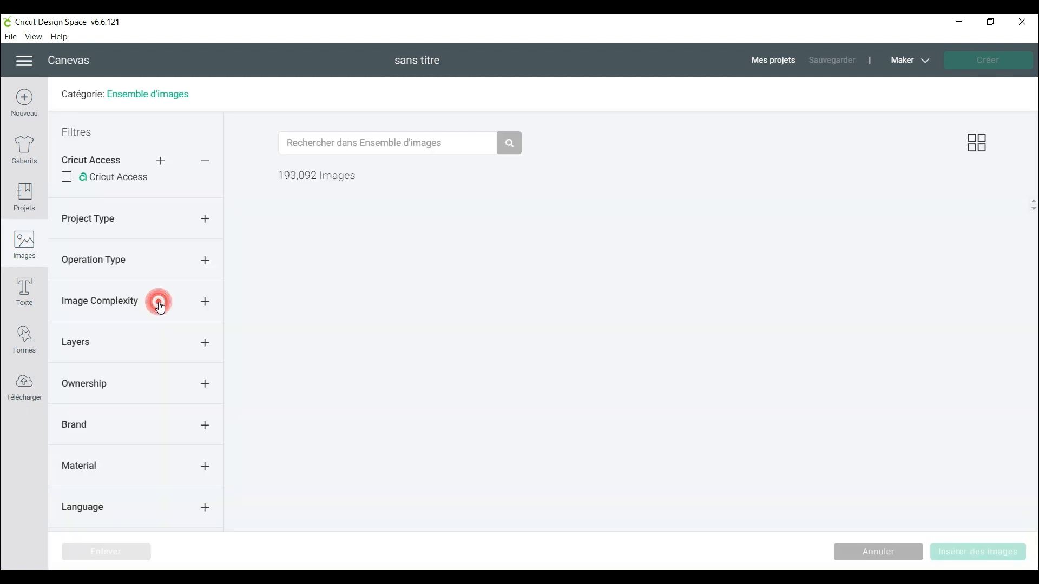
left_click(393, 142)
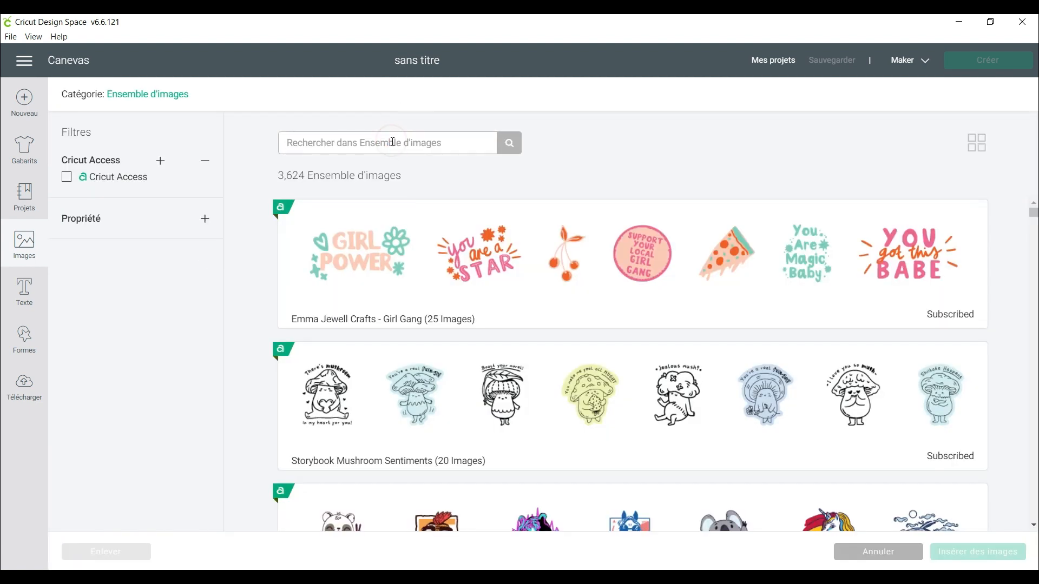
type("princess")
key("Return")
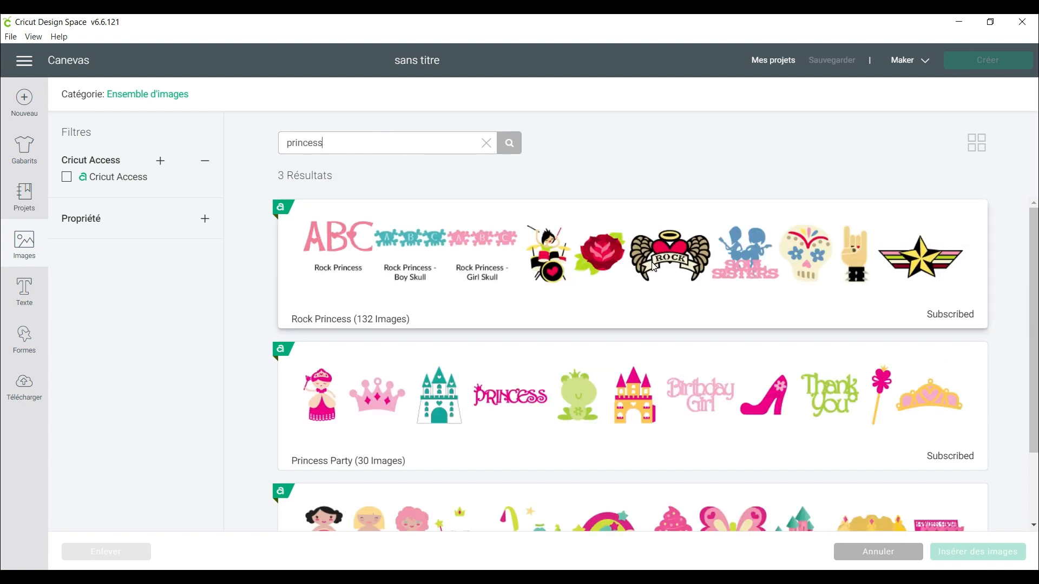
scroll(653, 265, "down", 2)
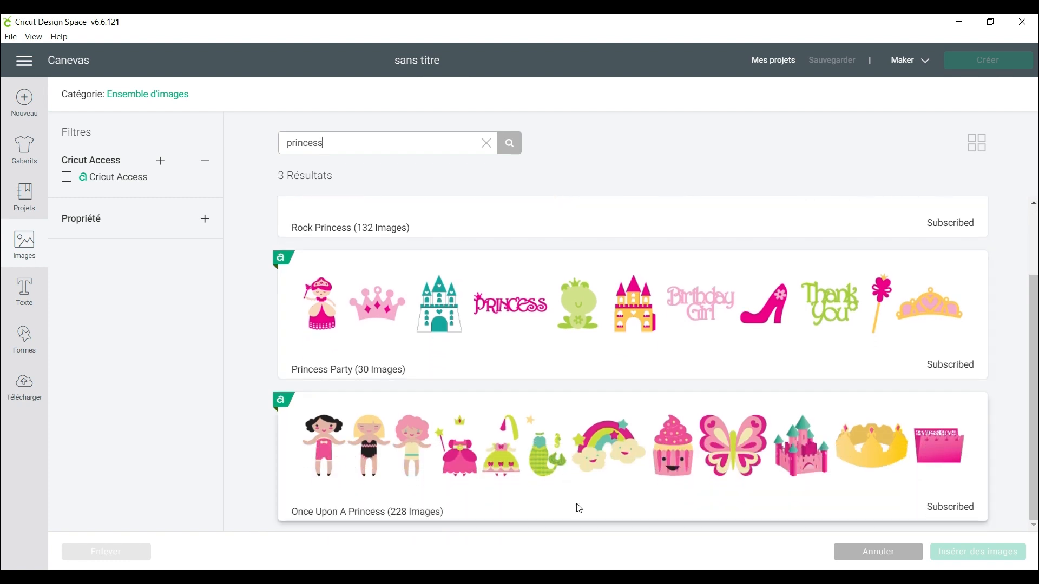
left_click(900, 500)
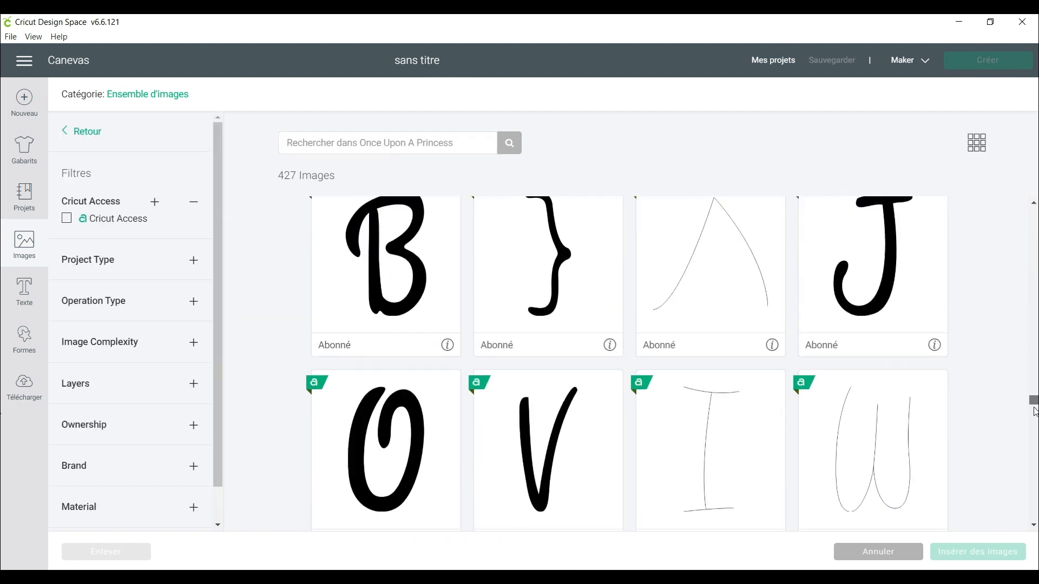
Select the teal and orange heart, the pink heart and the red crown from the set.
mouse_move(1033, 407)
left_mouse_down()
mouse_move(1033, 441)
mouse_move(1033, 420)
left_mouse_up()
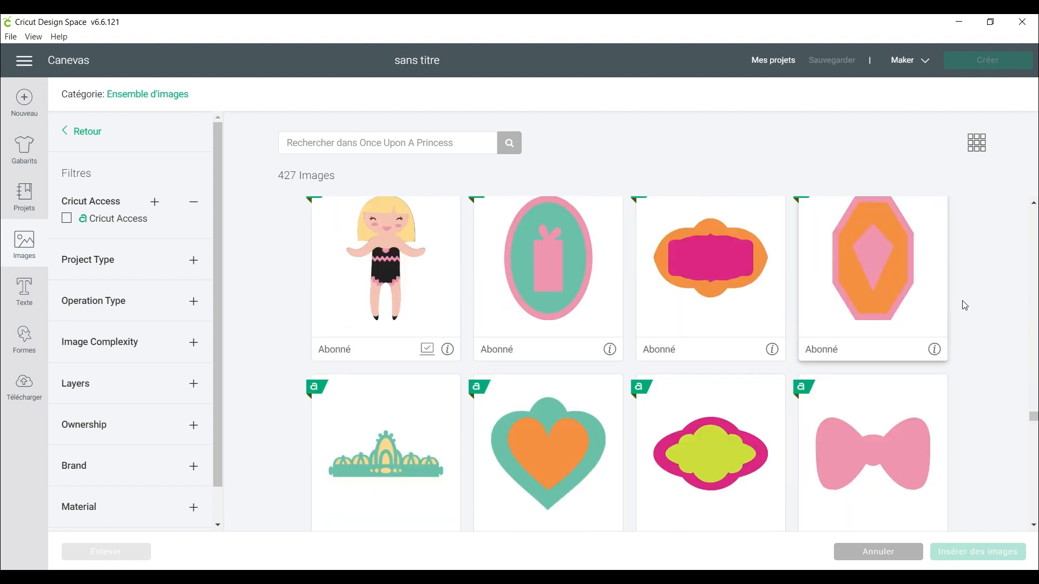
scroll(969, 308, "up", 1)
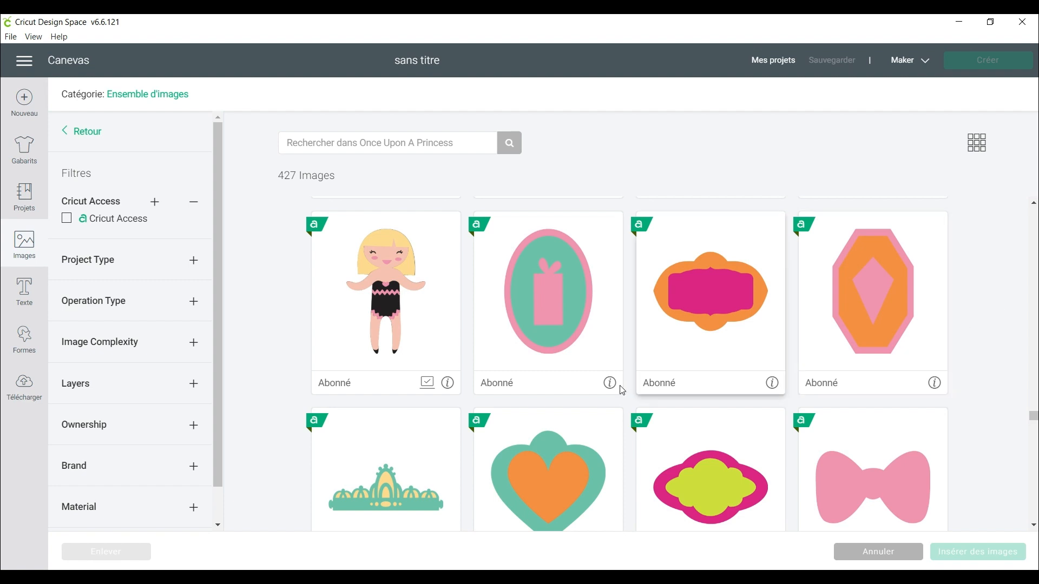
left_click(580, 460)
scroll(577, 455, "down", 5)
left_click(550, 448)
scroll(549, 447, "up", 5)
scroll(549, 447, "down", 5)
left_click(547, 422)
scroll(591, 417, "down", 5)
scroll(591, 410, "down", 8)
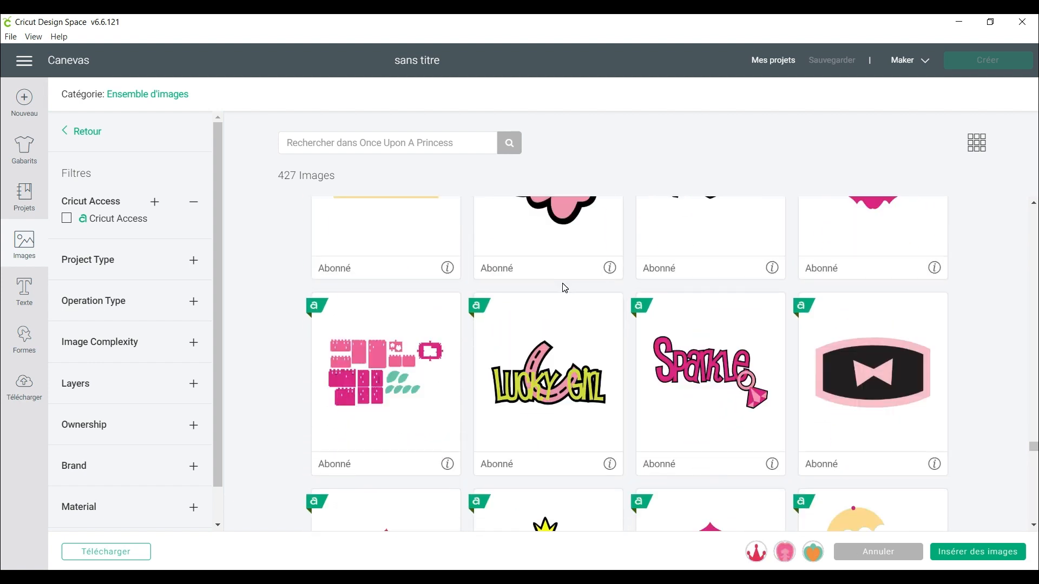
Add the pink flower with green leaves and the dark-haired princess with the wand to the selected images.
scroll(573, 307, "up", 3)
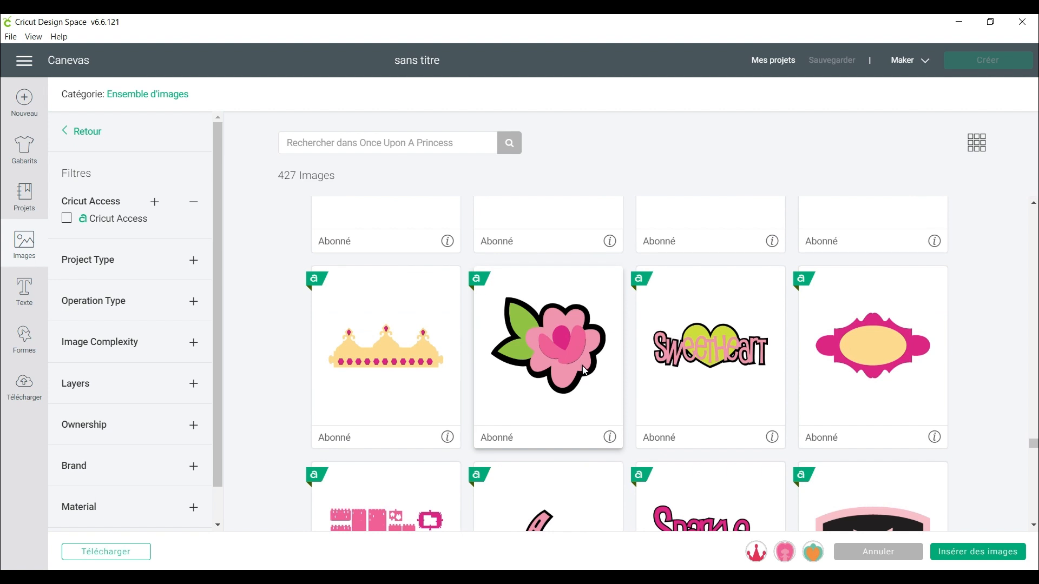
left_click(593, 386)
scroll(602, 394, "down", 8)
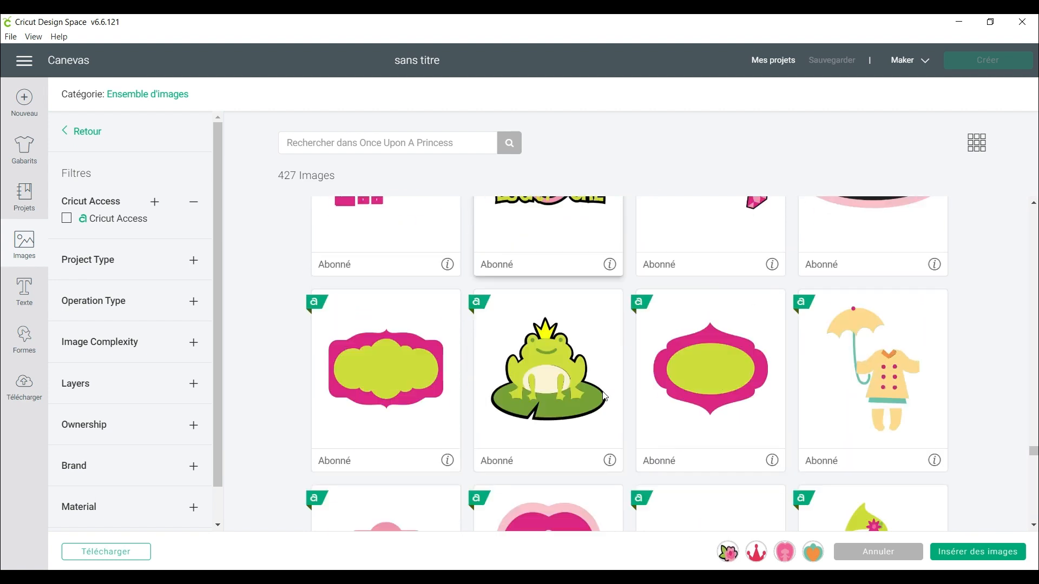
scroll(604, 396, "down", 2)
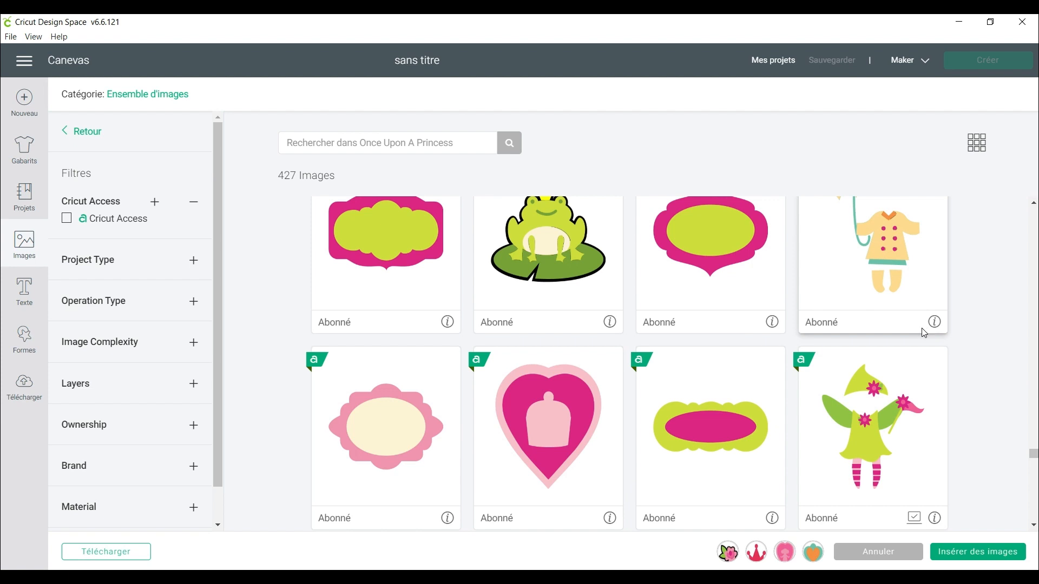
scroll(922, 332, "down", 3)
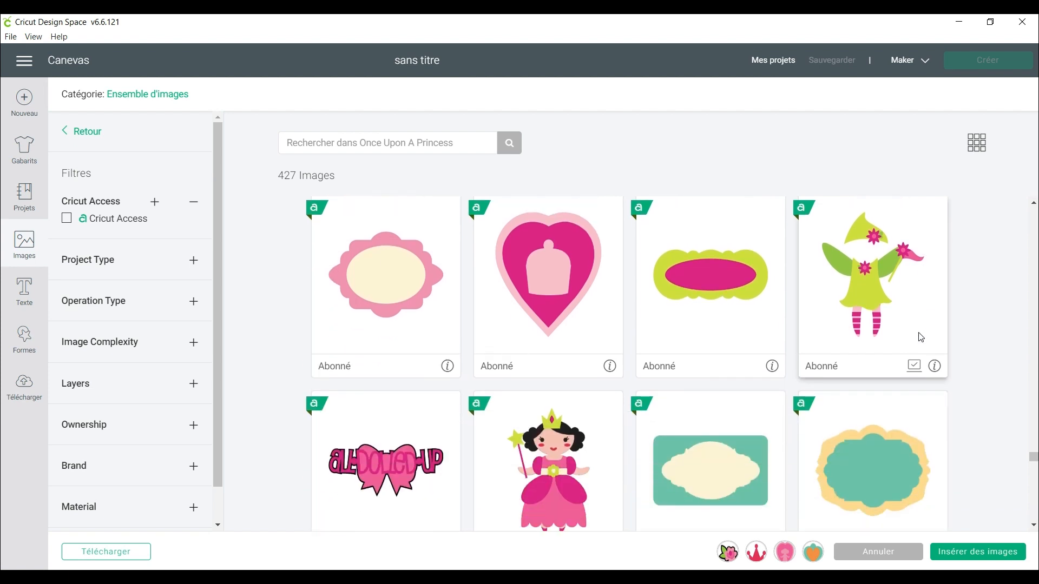
scroll(893, 347, "down", 1)
scroll(554, 416, "down", 2)
left_click(576, 345)
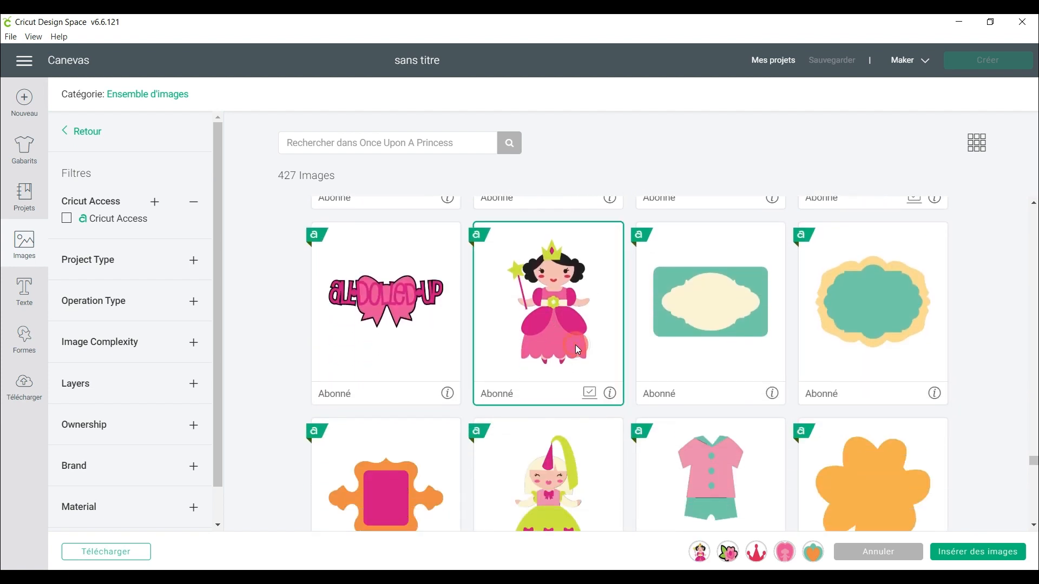
Add the blonde princess in the green dress and the tiered cake on a stand to the selected images.
scroll(579, 330, "down", 3)
left_click(596, 284)
scroll(571, 385, "down", 2)
scroll(571, 385, "down", 4)
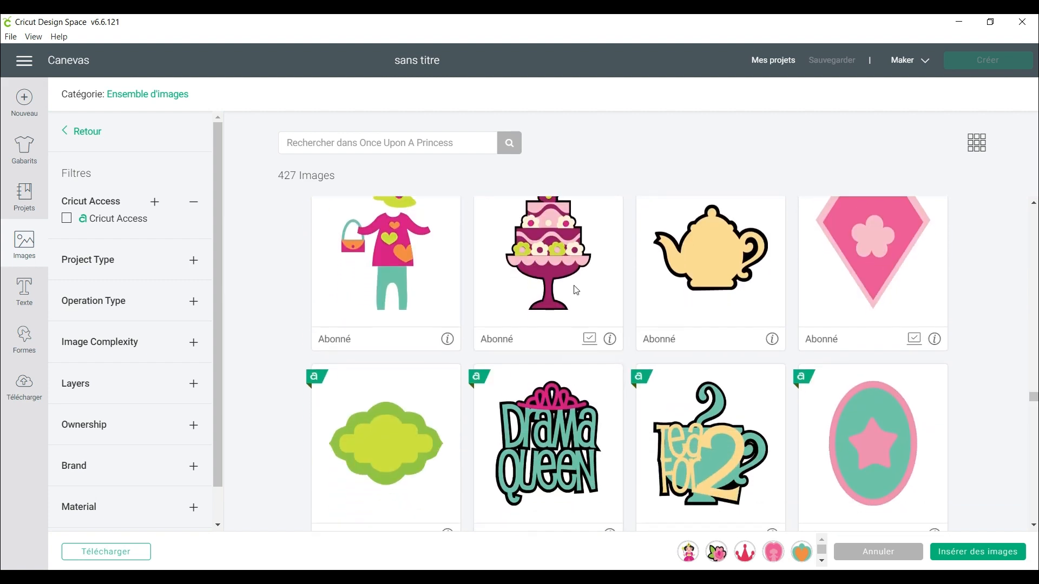
scroll(576, 290, "down", 5)
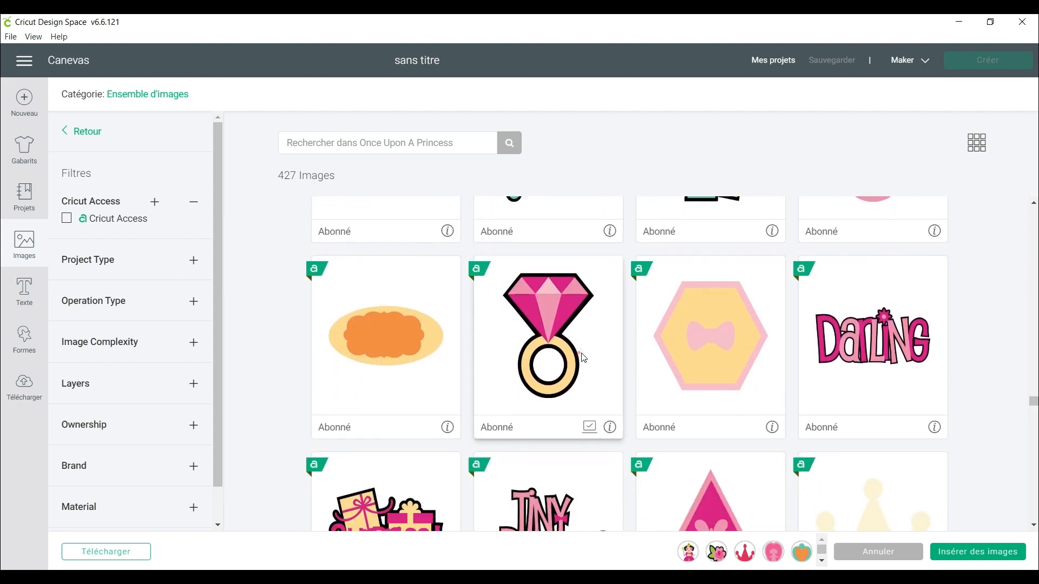
scroll(583, 358, "down", 5)
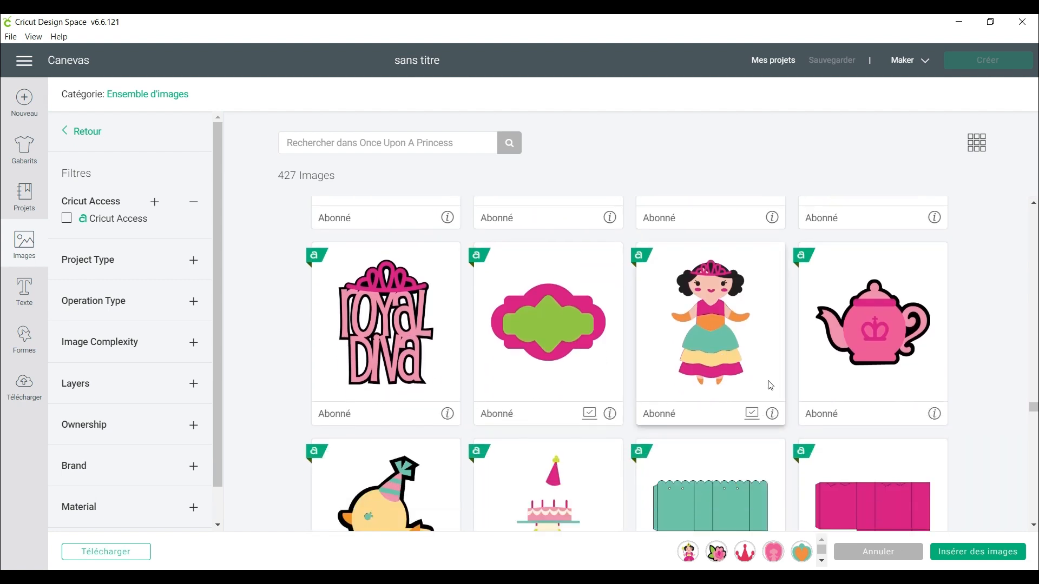
Add the princess in the multicoloured layered dress, the butterfly and the crown with a star cutout to the selected images.
scroll(638, 388, "down", 3)
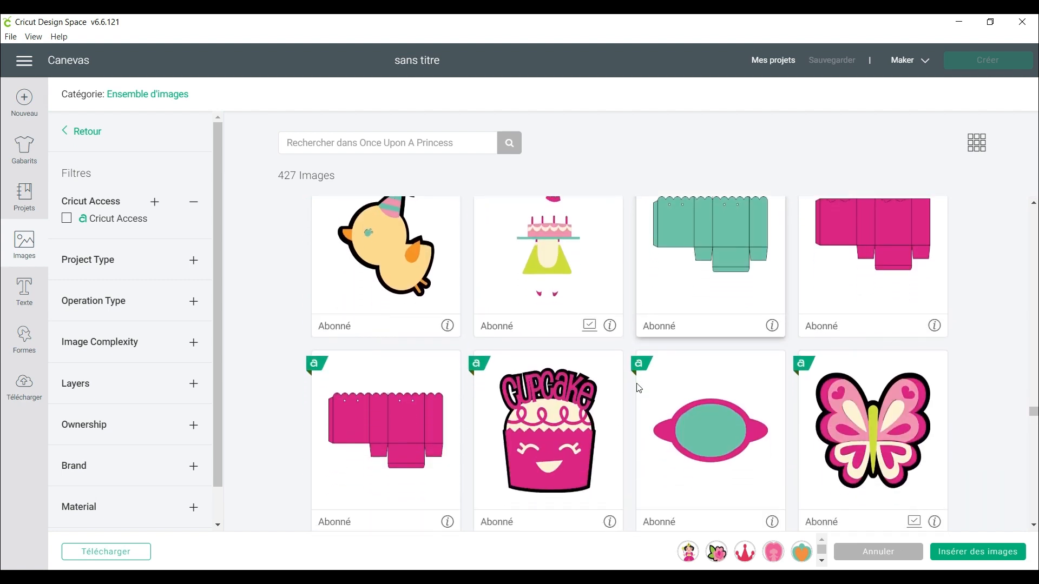
scroll(639, 388, "down", 3)
scroll(609, 367, "down", 3)
left_click(547, 359)
scroll(533, 360, "down", 3)
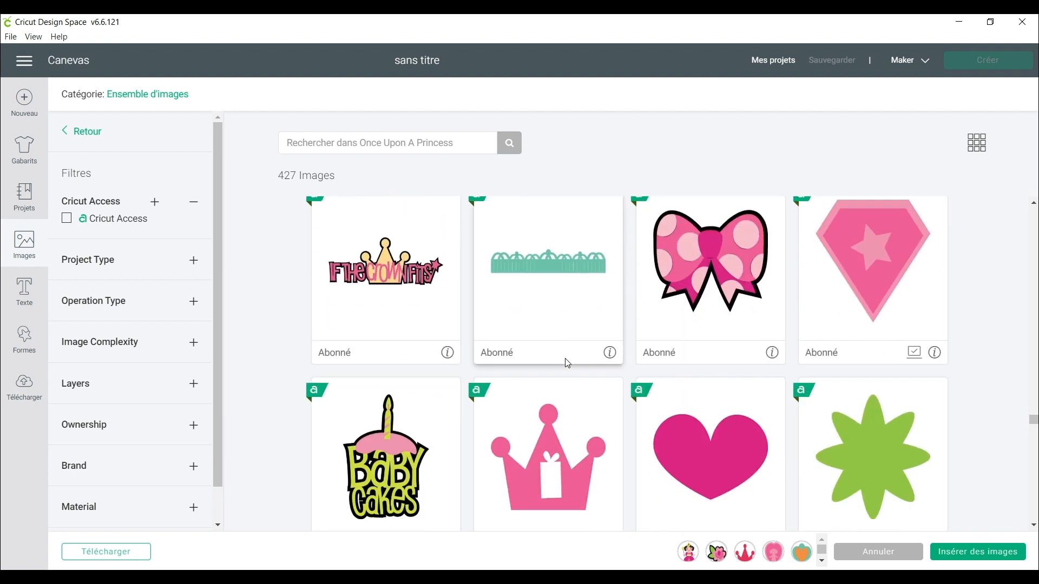
Select the pink polka-dot bow and the plain magenta heart, and insert all selected images on the canvas.
left_click(710, 315)
left_click(747, 480)
scroll(747, 480, "down", 3)
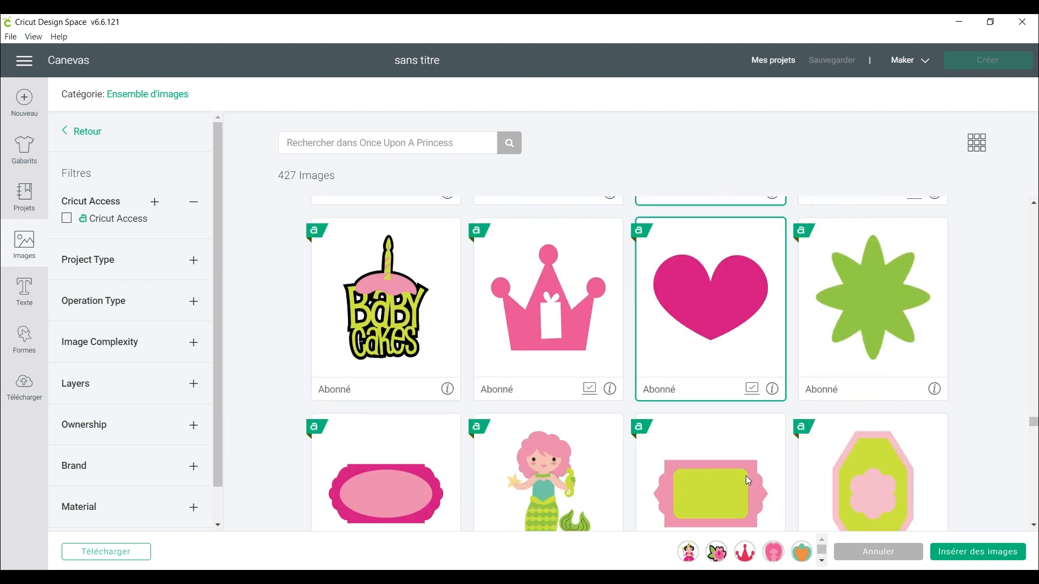
scroll(746, 480, "down", 3)
left_click(978, 551)
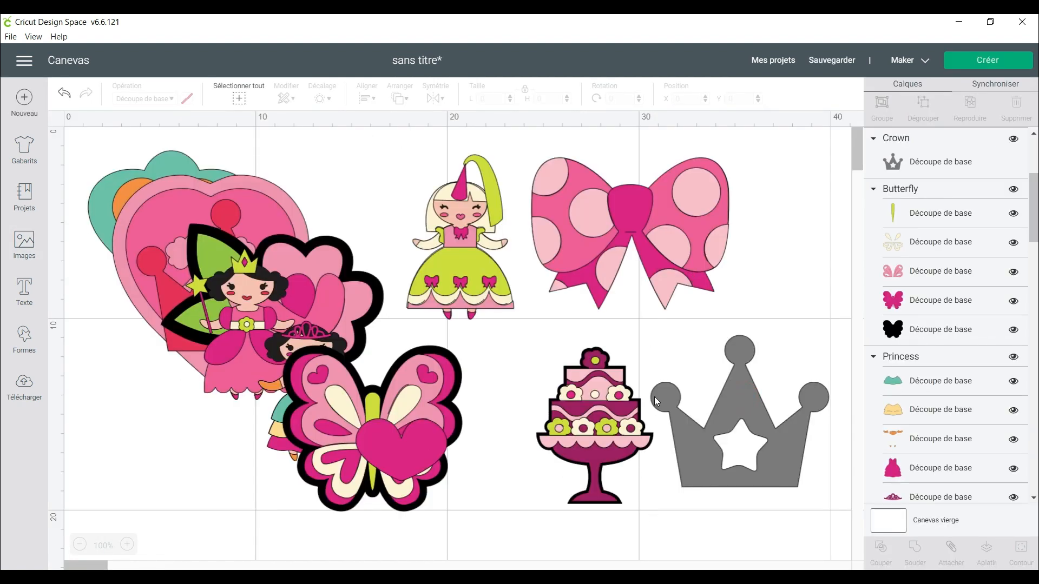
Move the grey crown slightly up and apply an outward offset of 0,353 cm with rounded corners to it.
left_click_drag(756, 476, 753, 460)
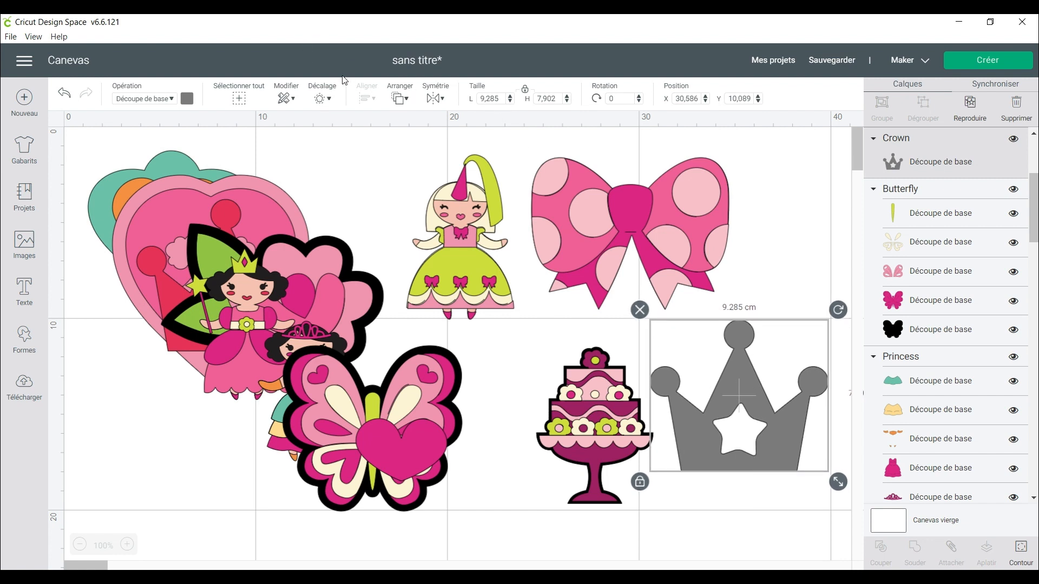
left_click(329, 99)
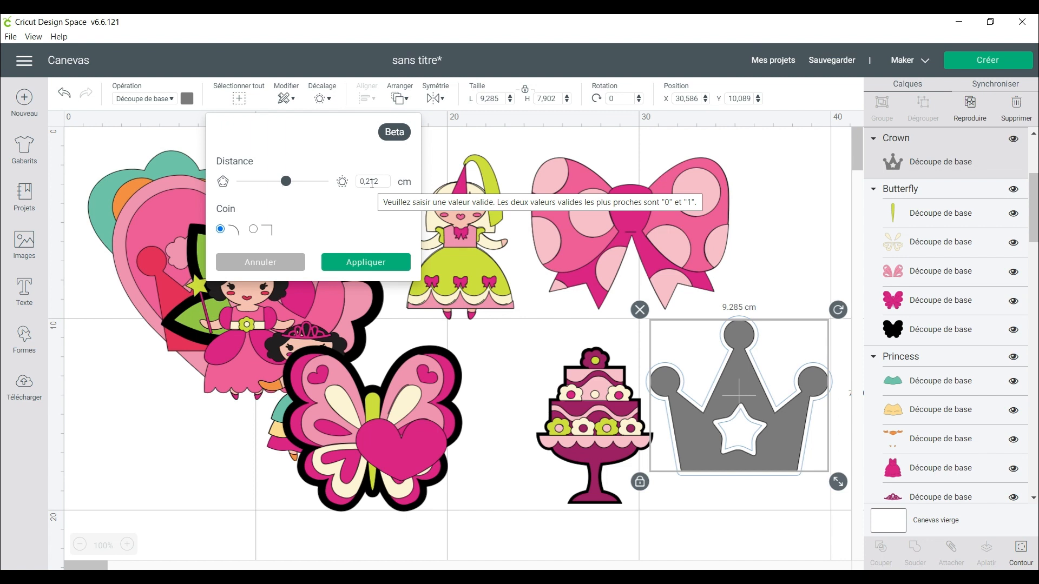
left_click_drag(290, 185, 291, 185)
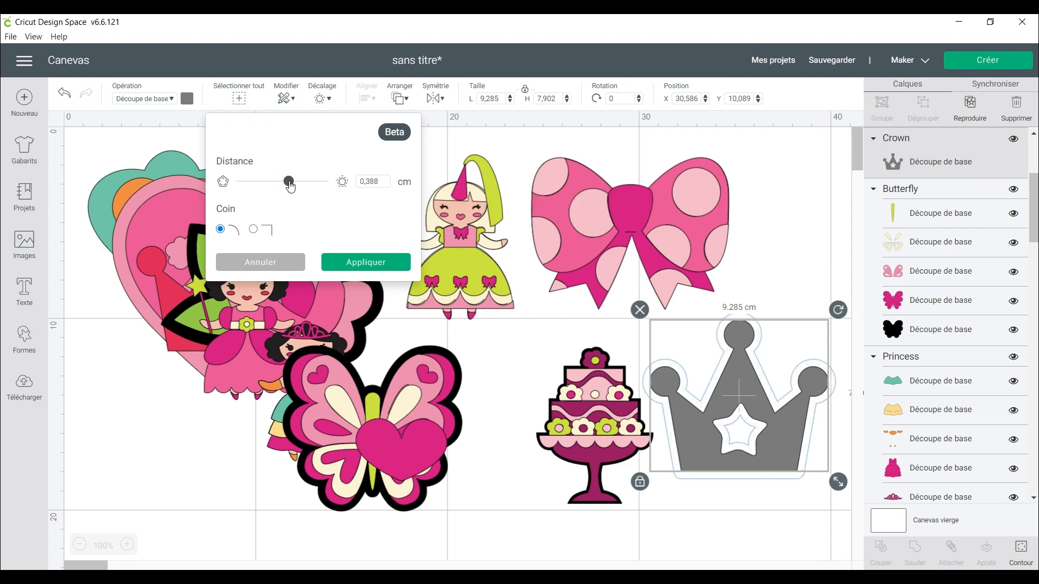
left_click_drag(290, 186, 288, 182)
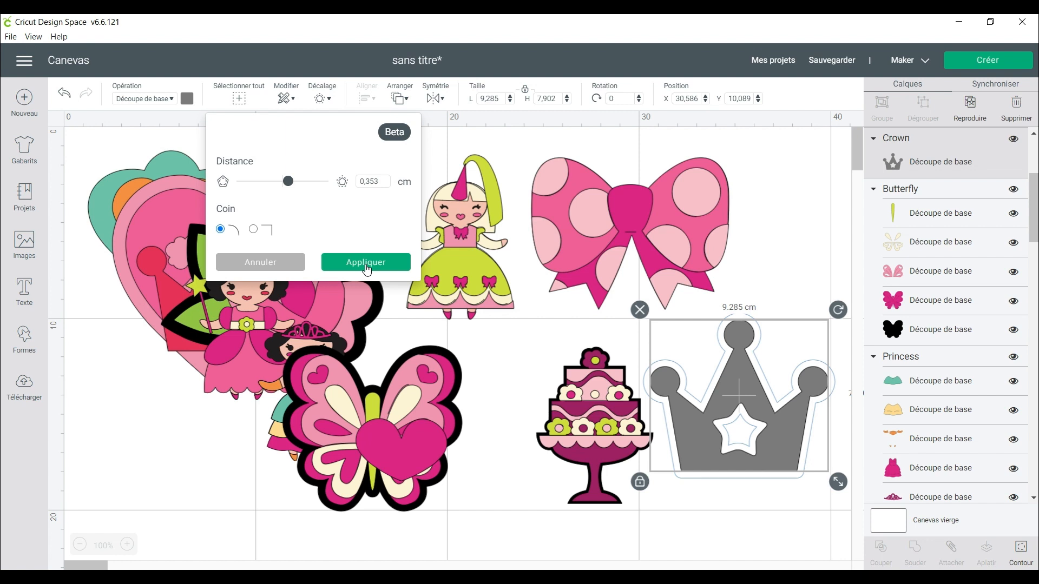
left_click(366, 262)
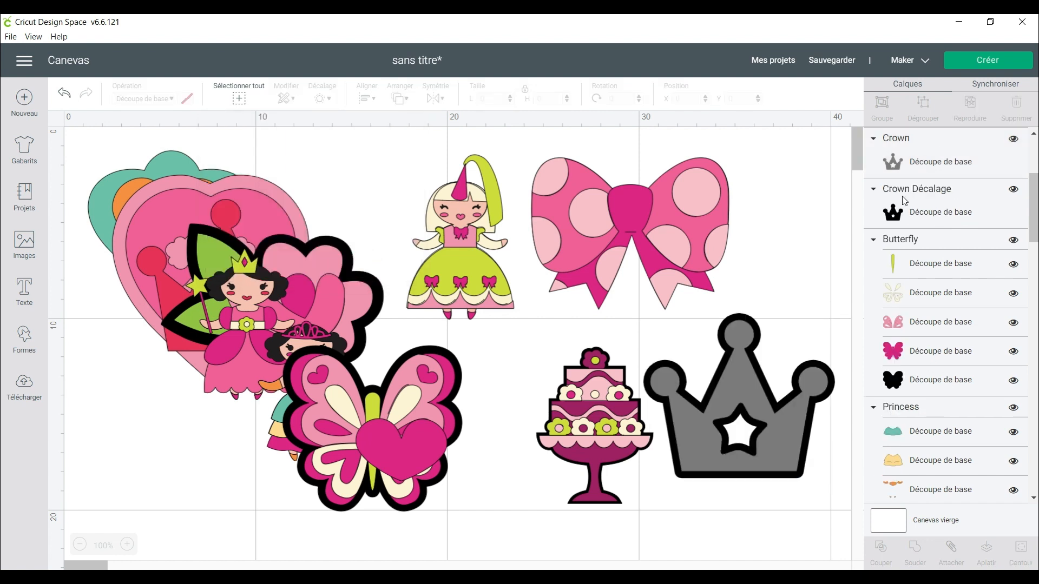
Change the operation of the Crown Décalage layer to standard print then cut.
left_click(913, 216)
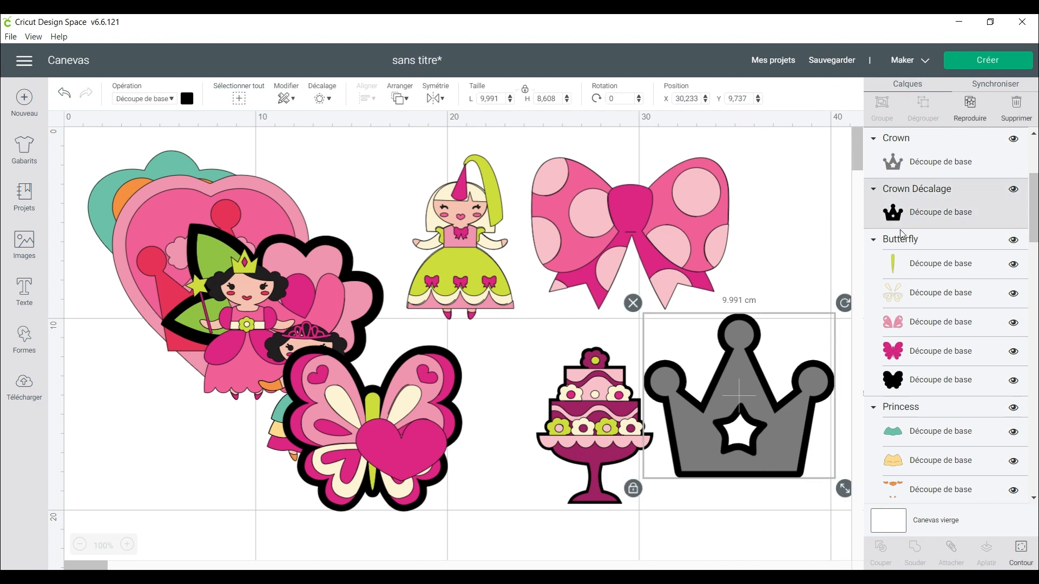
left_click(138, 98)
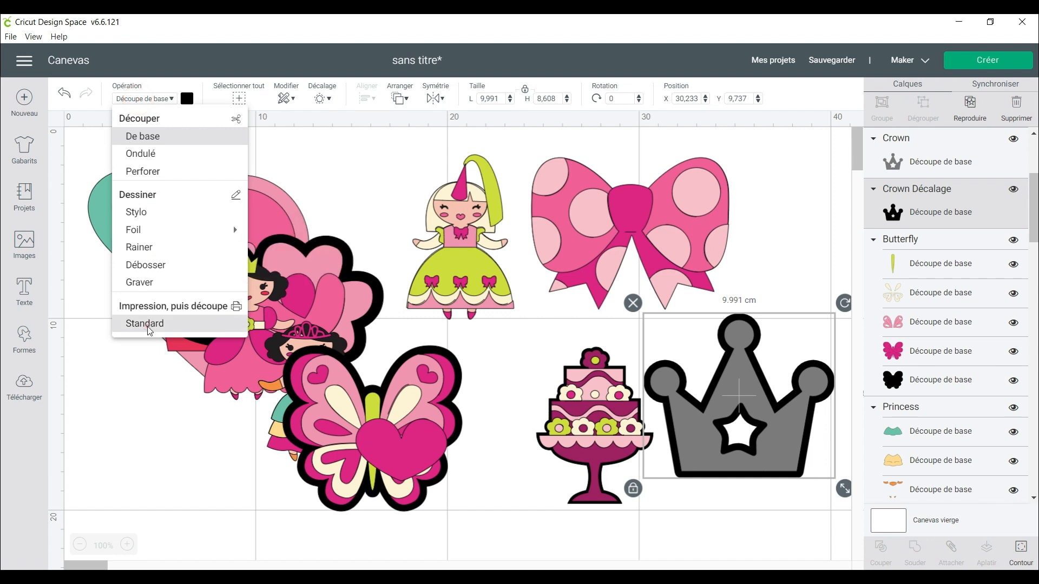
left_click(145, 324)
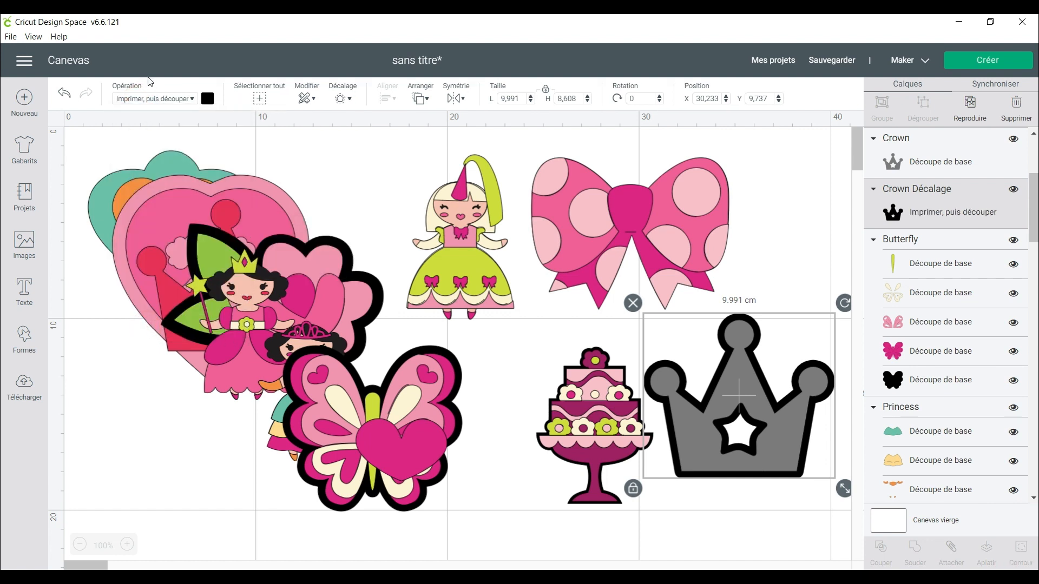
Fill the crown's offset layer with the mottled pink print pattern.
left_click(208, 99)
left_click(241, 150)
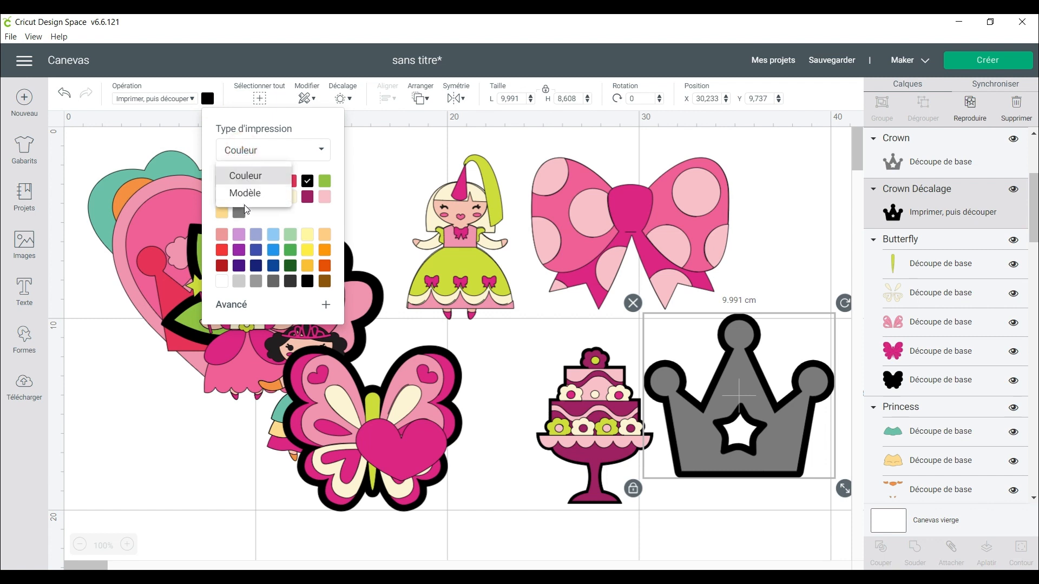
left_click(244, 195)
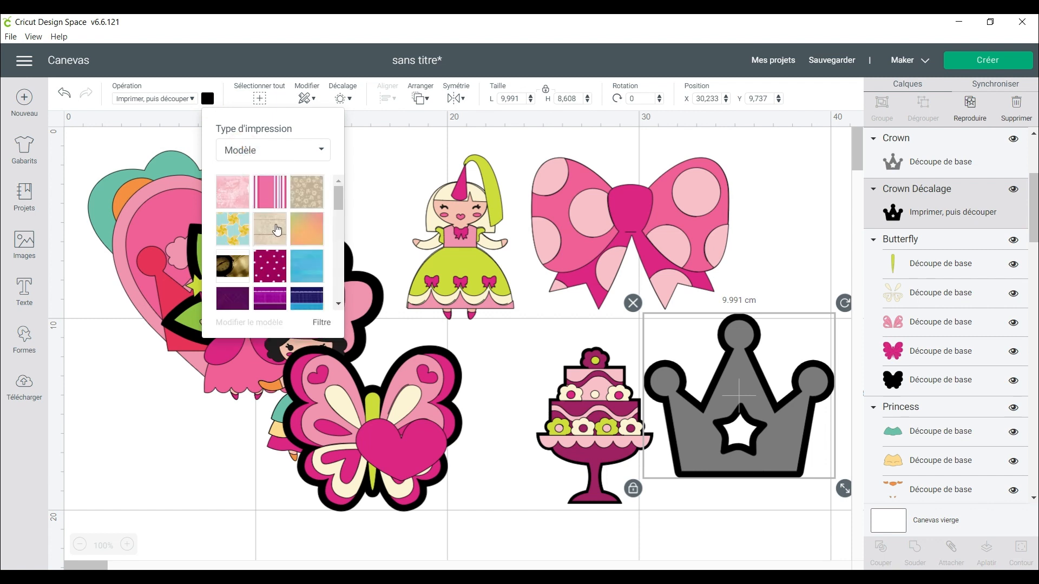
scroll(277, 231, "down", 6)
scroll(277, 232, "down", 8)
scroll(277, 232, "down", 8)
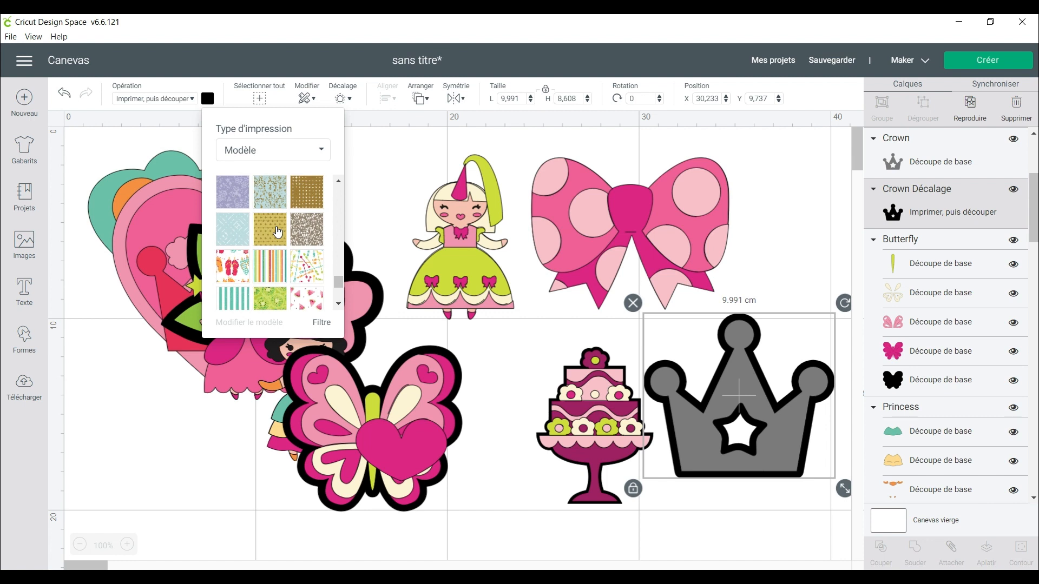
scroll(277, 232, "up", 3)
left_click(277, 231)
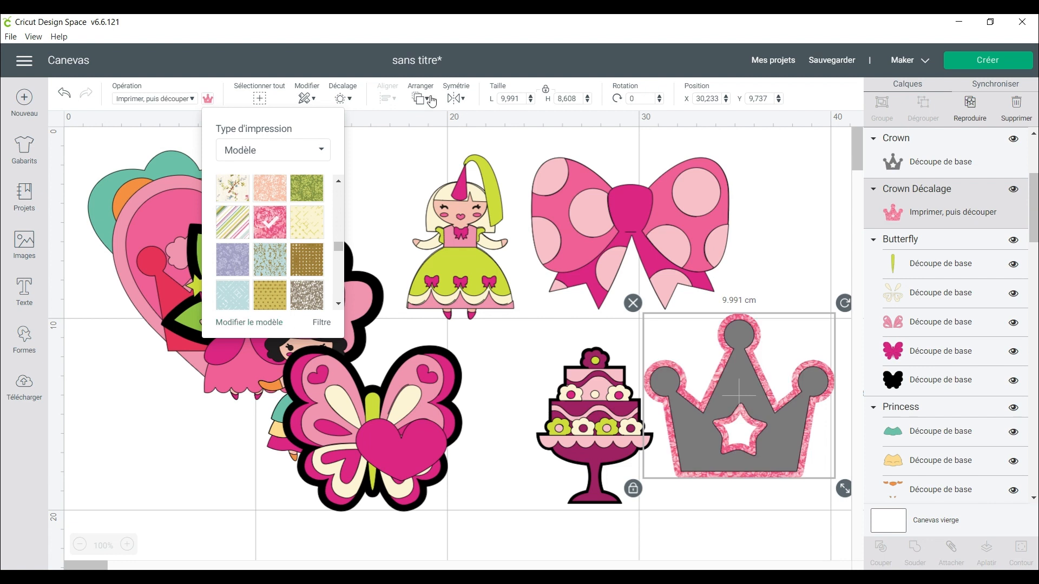
left_click(395, 193)
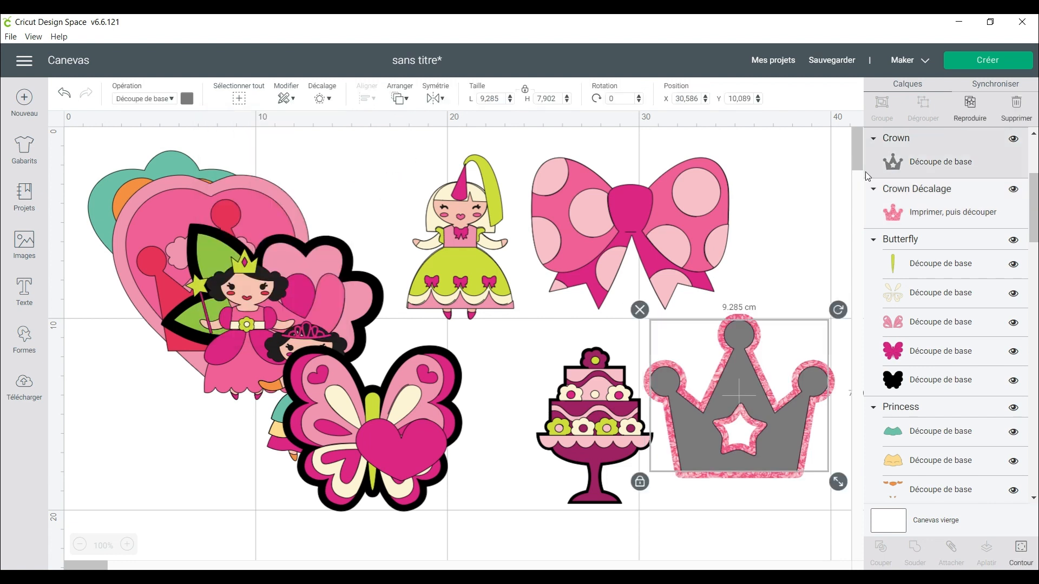
Change the grey crown's operation to standard print then cut and set its print colour to red.
left_click(170, 99)
left_click(120, 331)
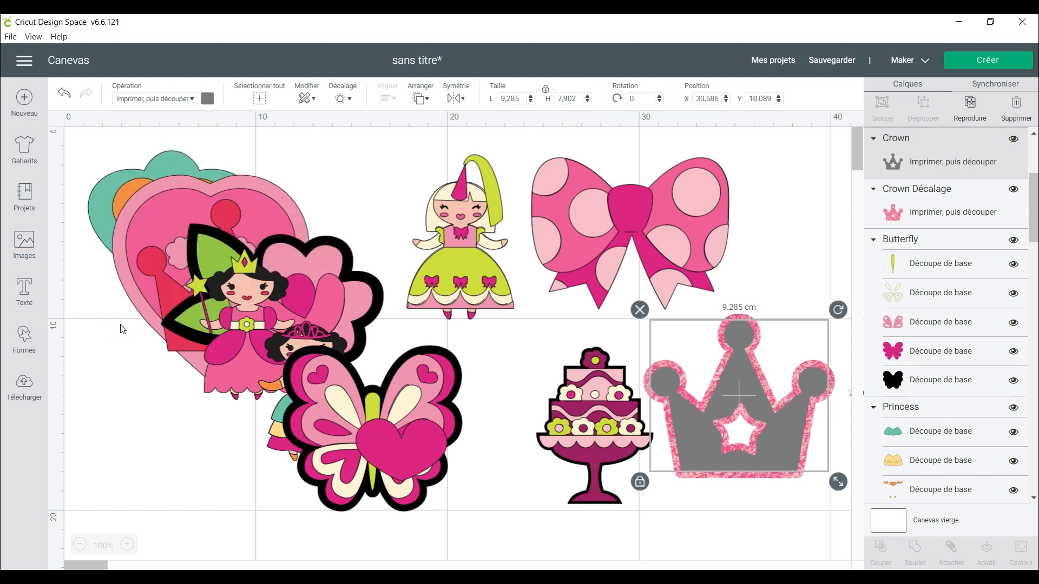
left_click(207, 99)
left_click(289, 184)
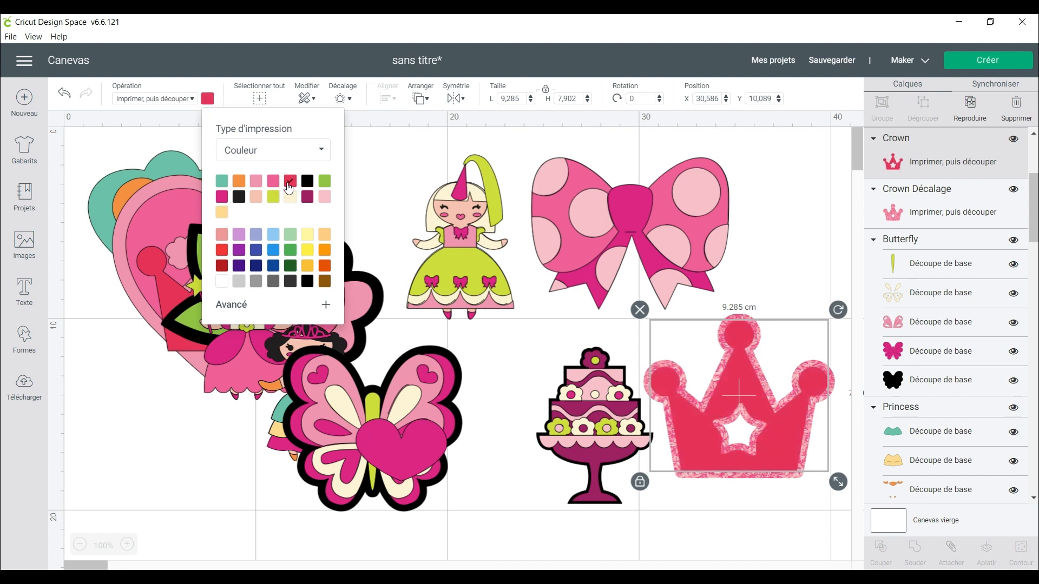
left_click(823, 307)
Flatten the crown together with its offset and shrink the result to about 4,9 cm wide.
left_click_drag(755, 502, 717, 332)
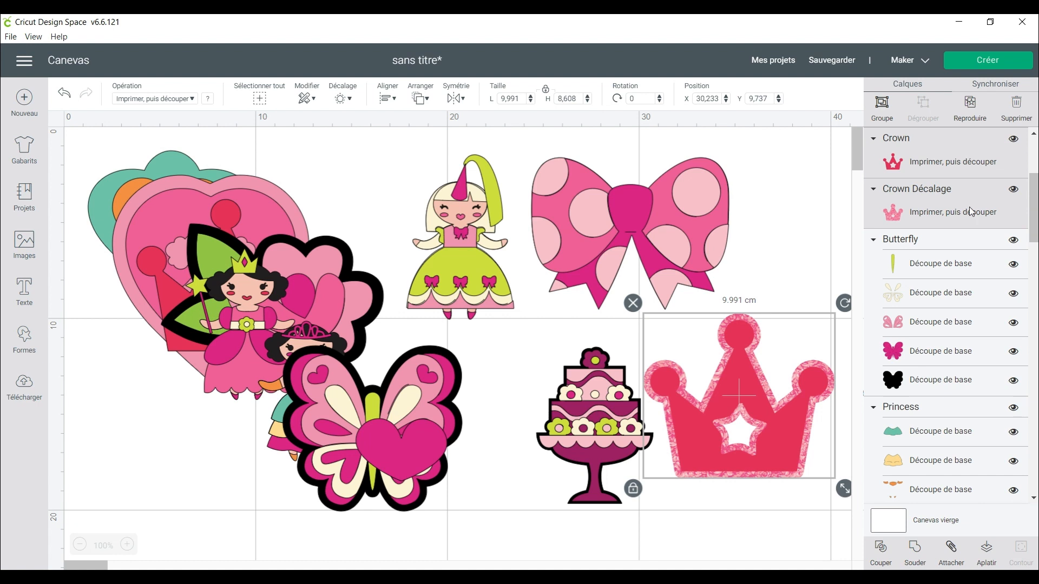
left_click(983, 554)
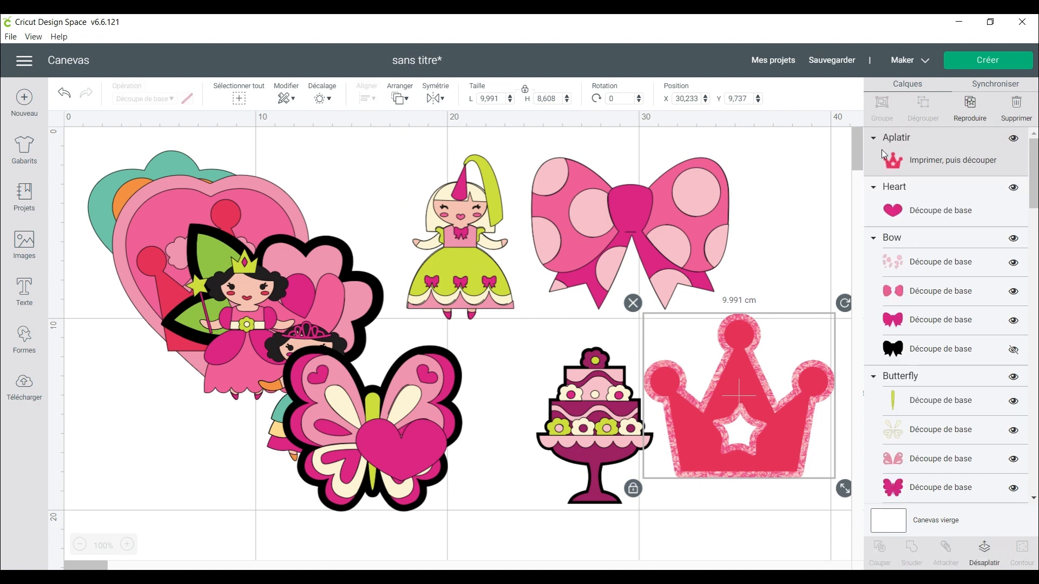
left_click_drag(832, 482, 721, 408)
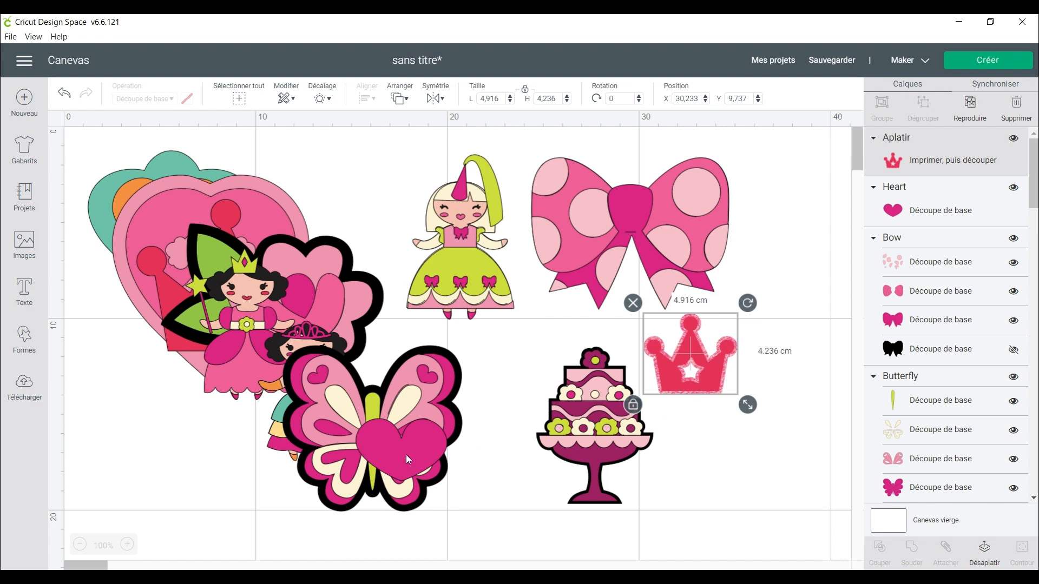
Move the magenta heart off the butterfly to just below the crown and apply a 0,353 cm outward offset with rounded corners.
left_click_drag(409, 458, 742, 472)
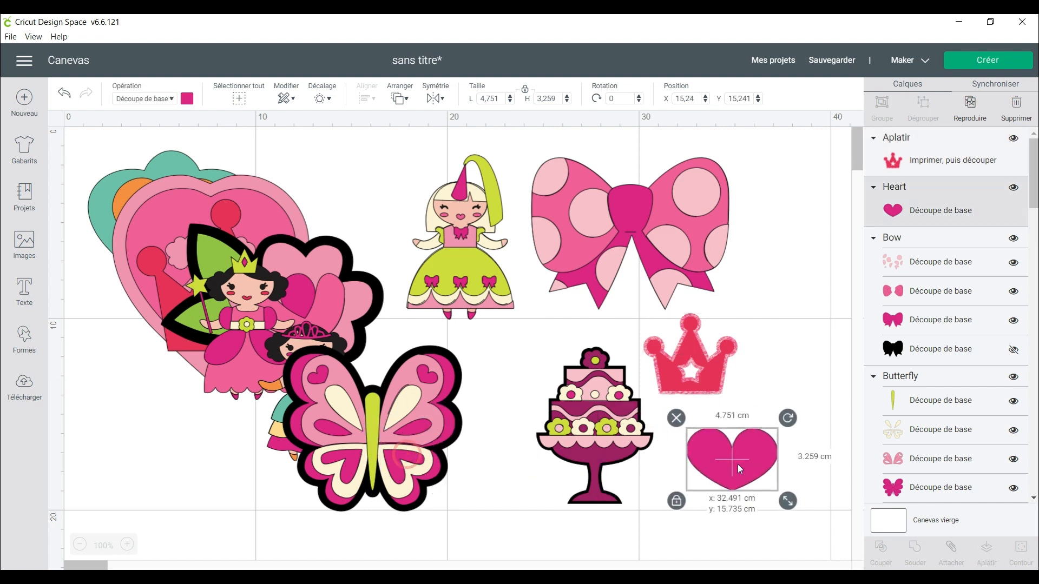
left_click(323, 98)
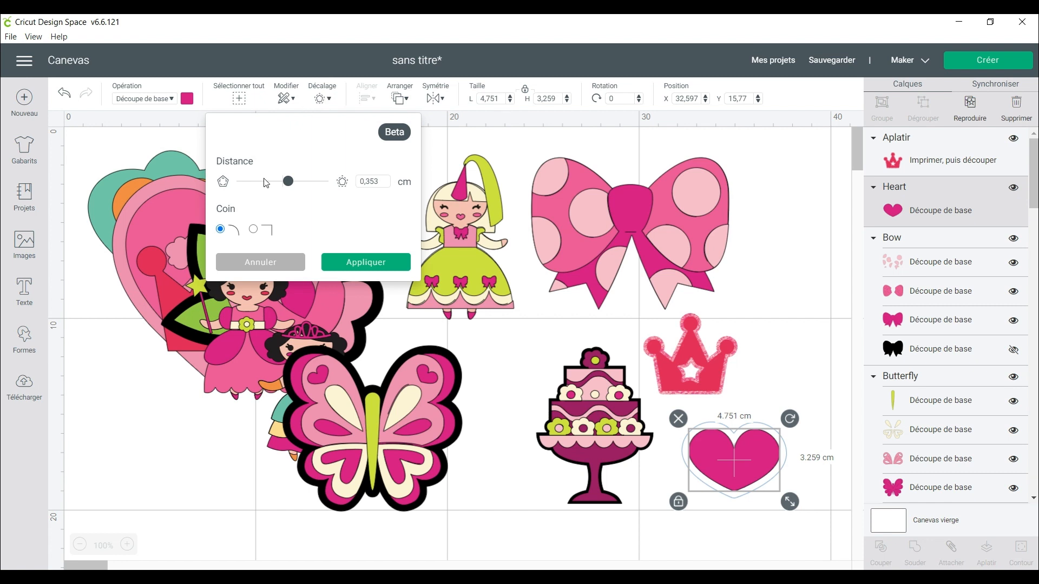
left_click(346, 263)
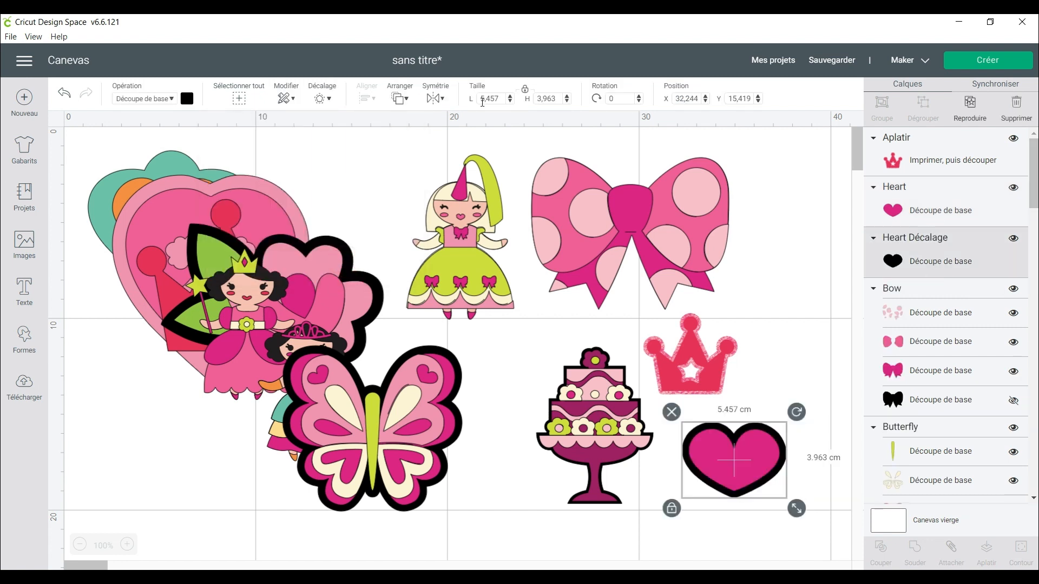
Change the material colour of the heart's offset to cream.
left_click(187, 99)
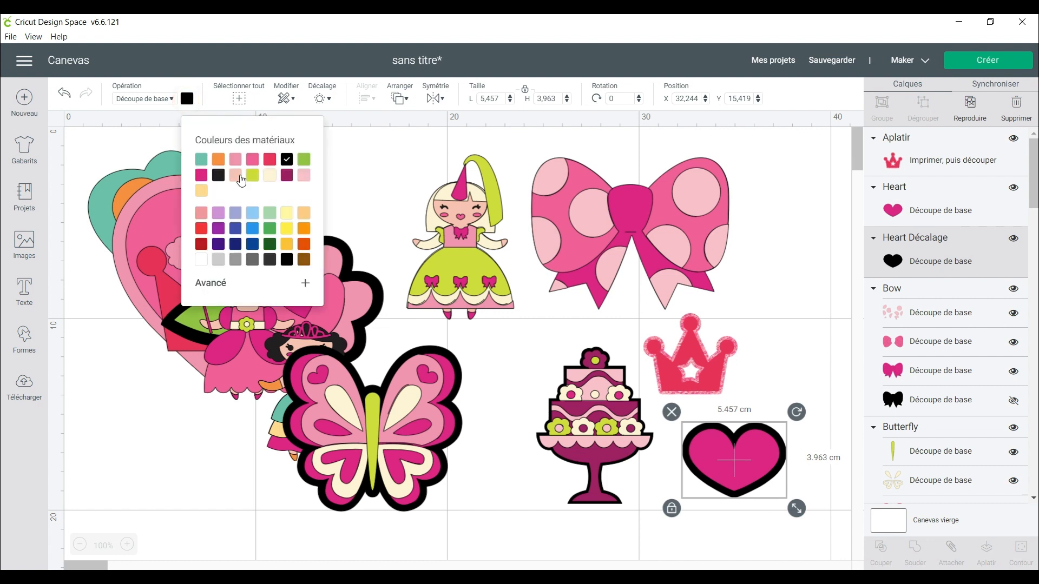
left_click(276, 178)
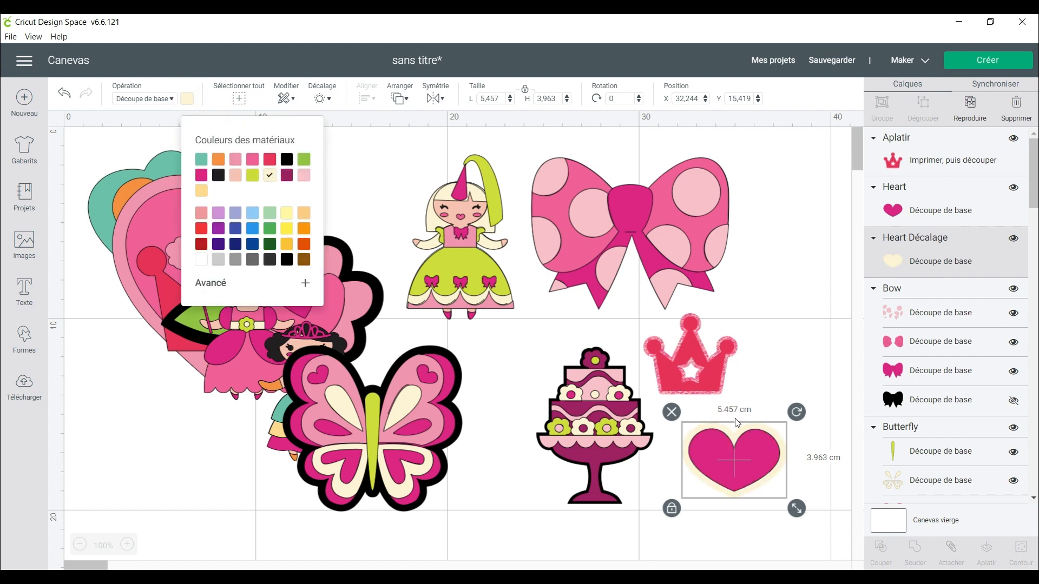
left_click(815, 459)
Change the heart and its offset to standard print then cut and flatten them into one layer.
left_click(703, 444)
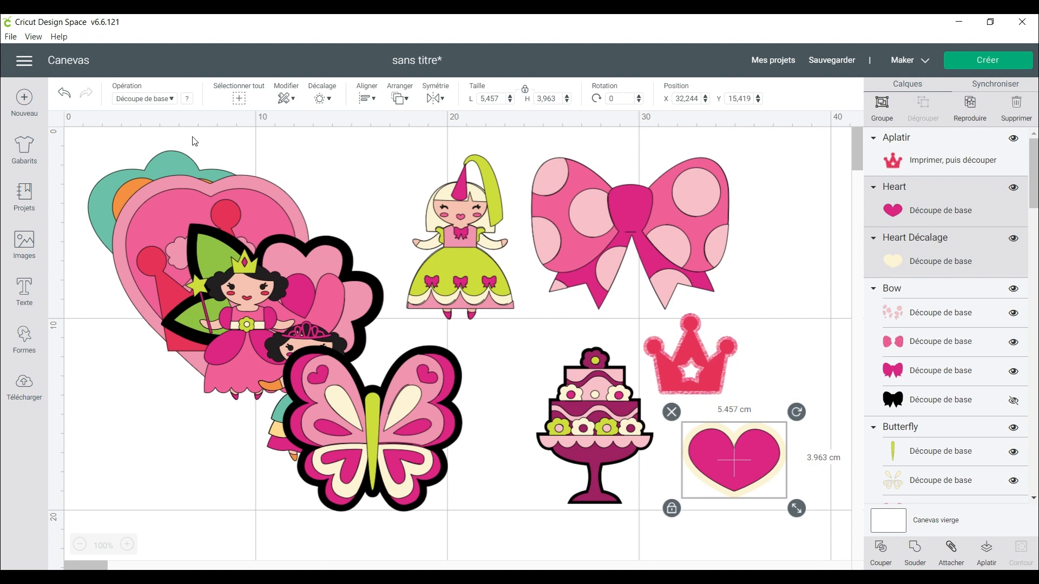
left_click(157, 99)
left_click(149, 325)
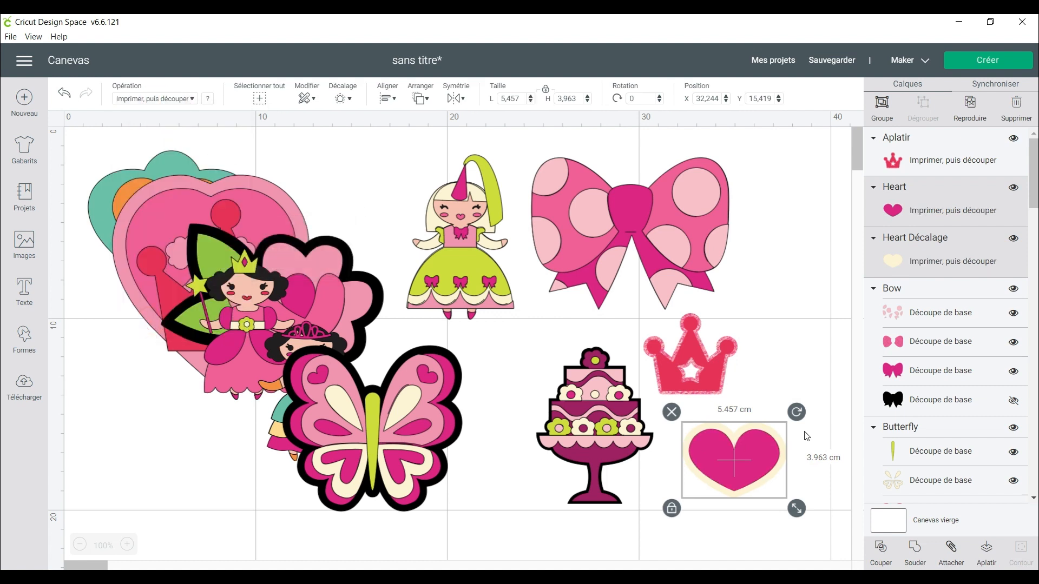
left_click(986, 555)
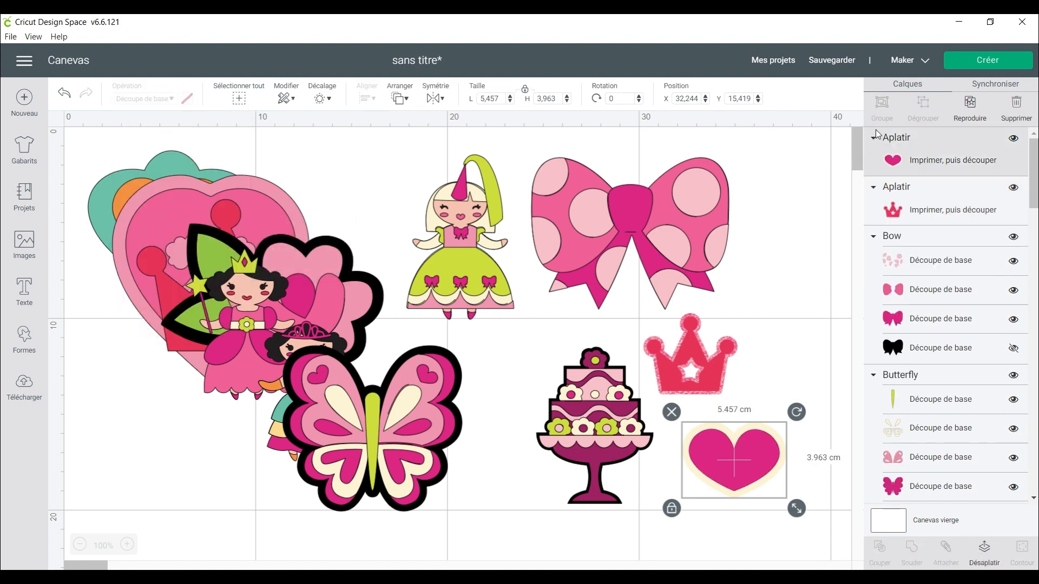
left_click_drag(744, 456, 732, 454)
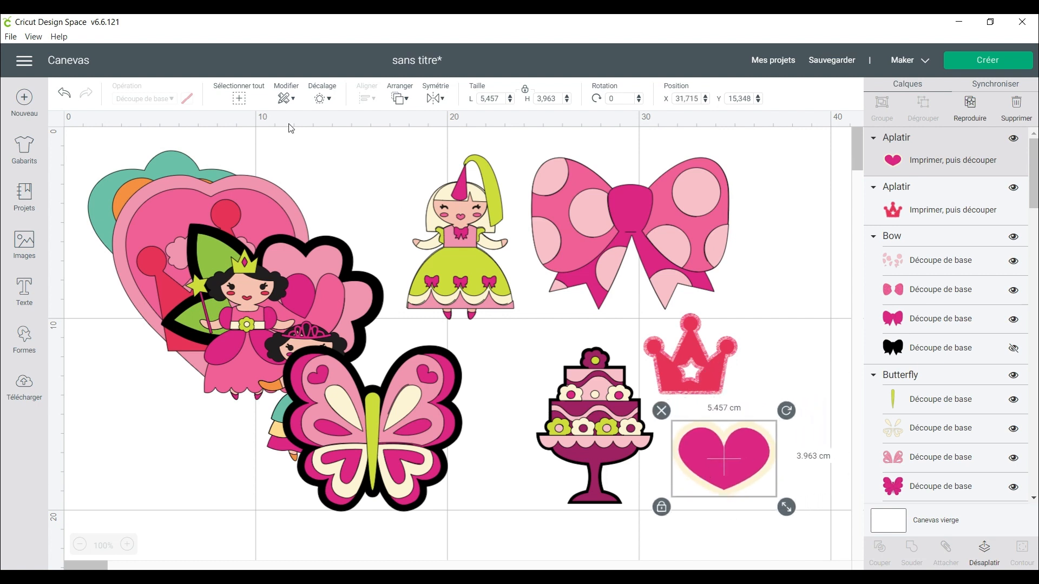
Add a text object with the hyphenated first name in the empty canvas area below the images.
scroll(414, 272, "down", 10)
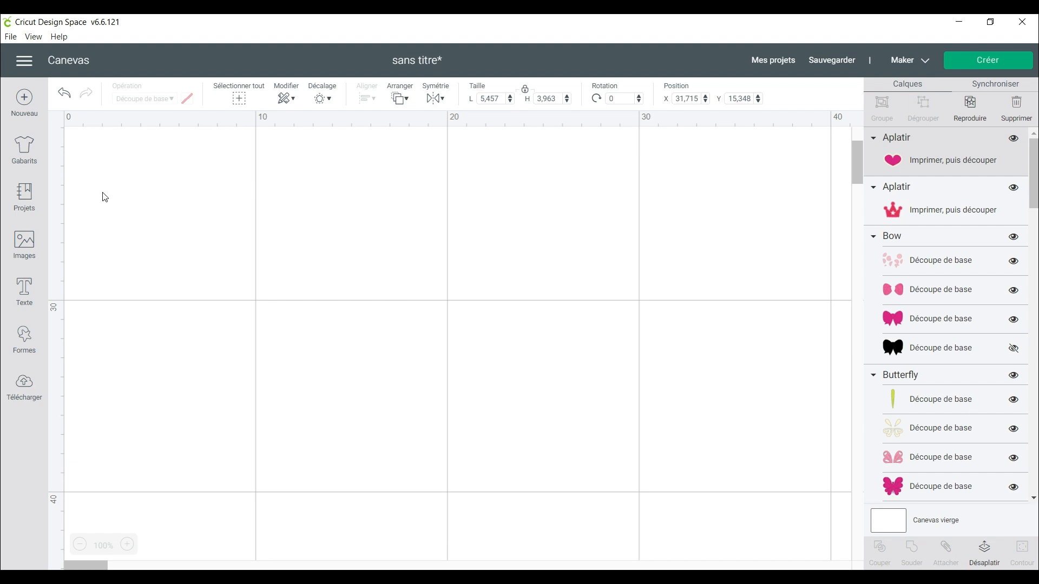
left_click(24, 289)
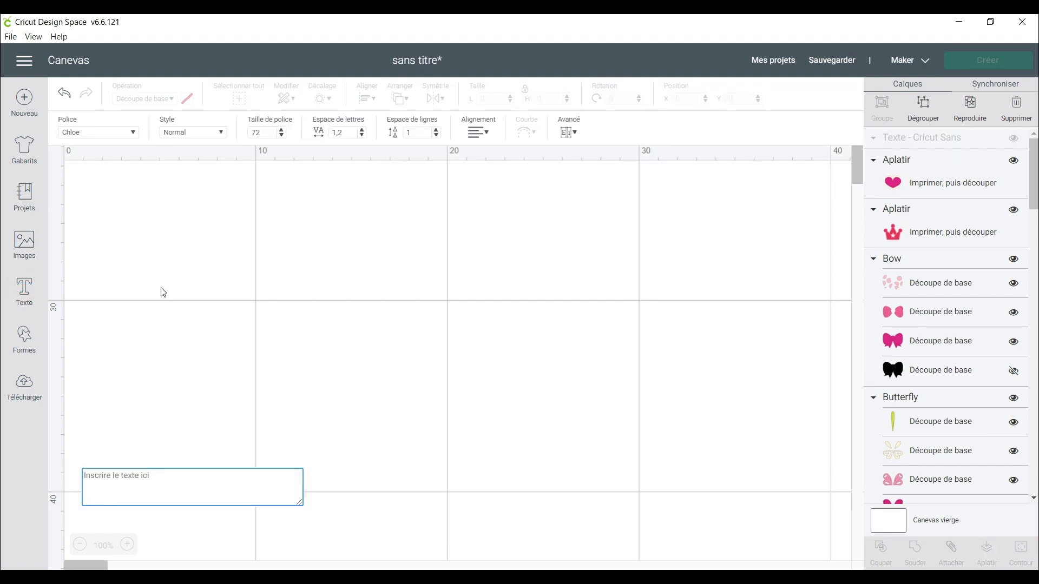
type("MArie")
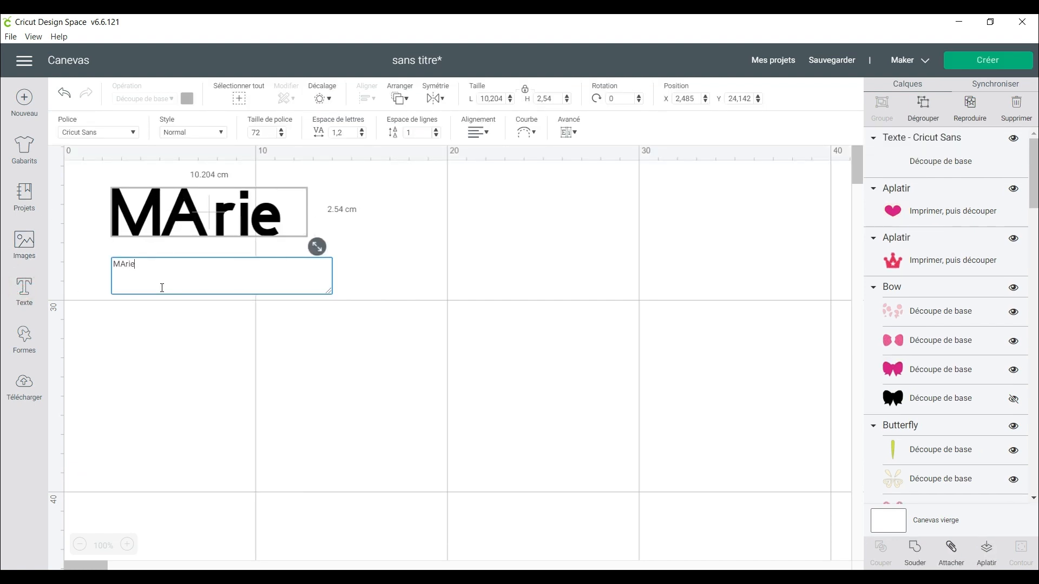
key("BackSpace")
key("BackSpace")
key("BackSpace")
key("BackSpace")
key("BackSpace")
type("arie")
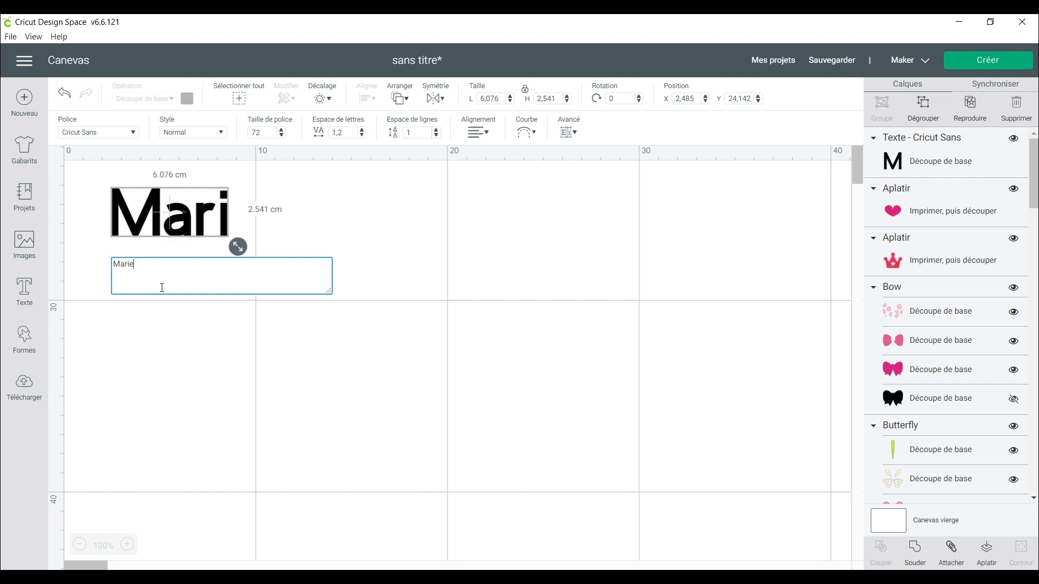
type("-Zoé")
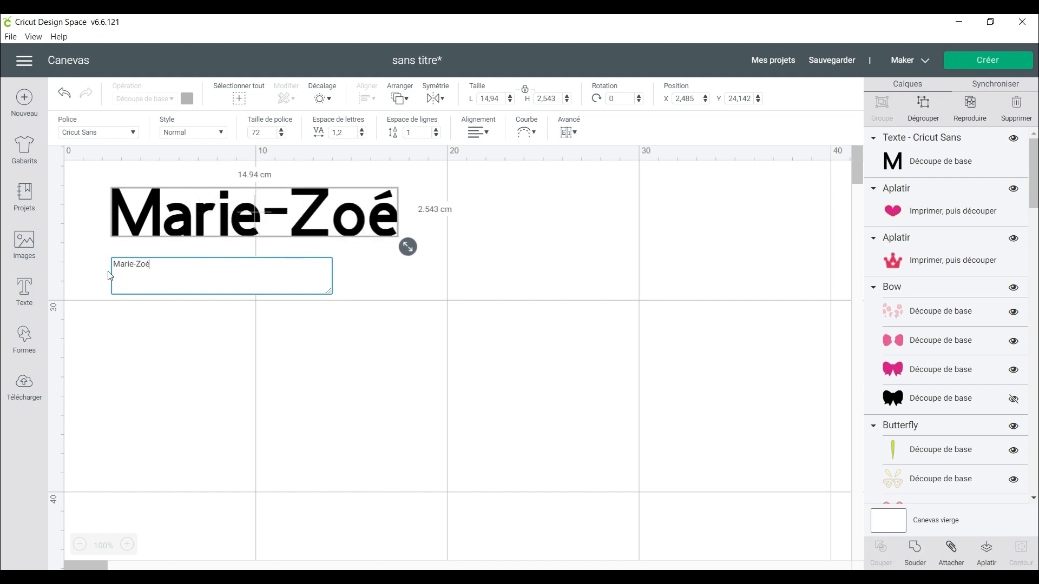
Search the fonts for "chloe" and apply the Chloe font to the name text.
left_click_drag(150, 264, 106, 273)
left_click(128, 133)
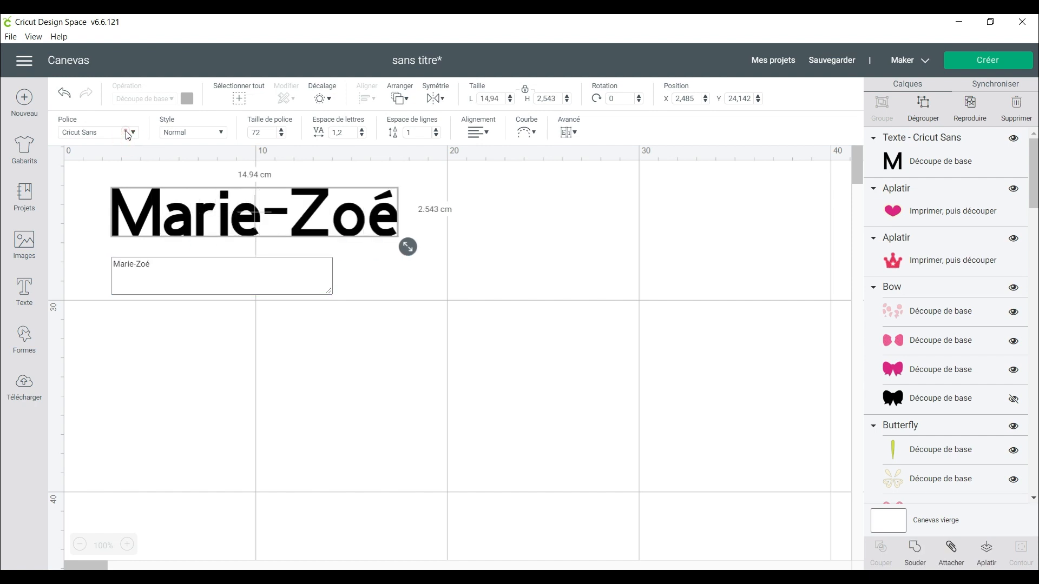
left_click(667, 101)
type("chloe")
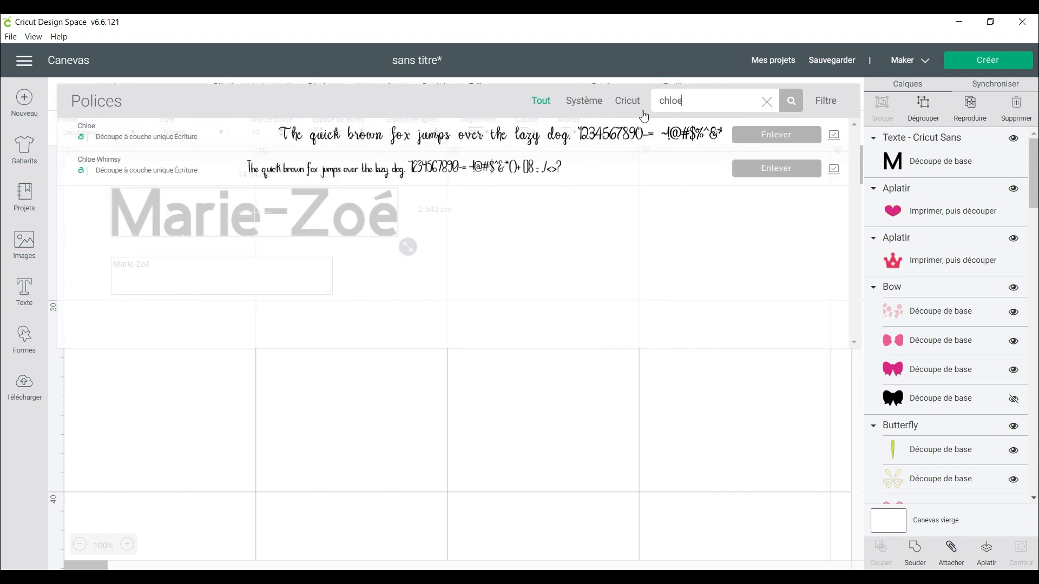
left_click(641, 142)
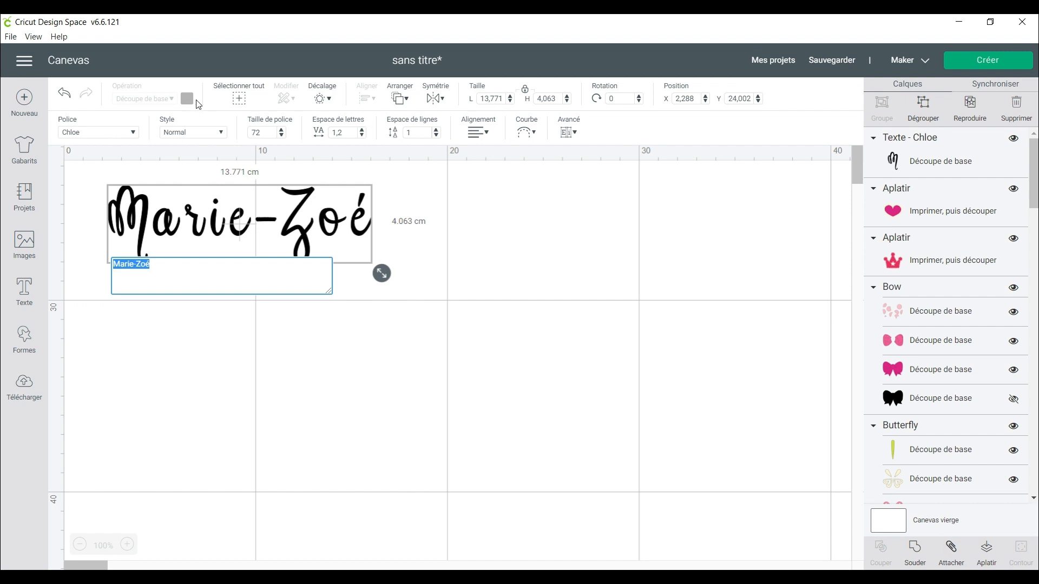
left_click(277, 318)
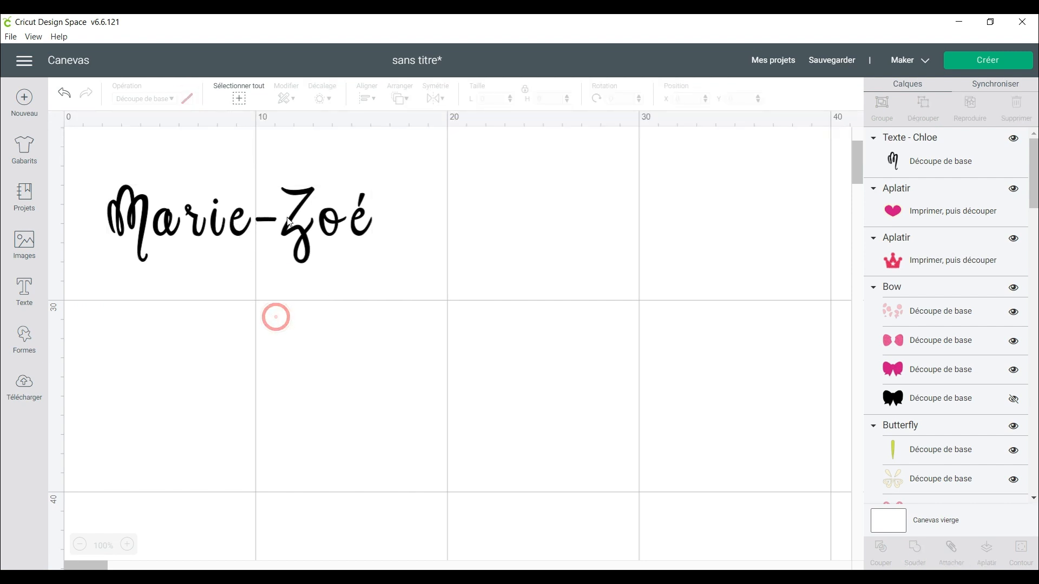
Change the name text's material colour to the medium pink already used in the project.
left_click(282, 222)
left_click(187, 99)
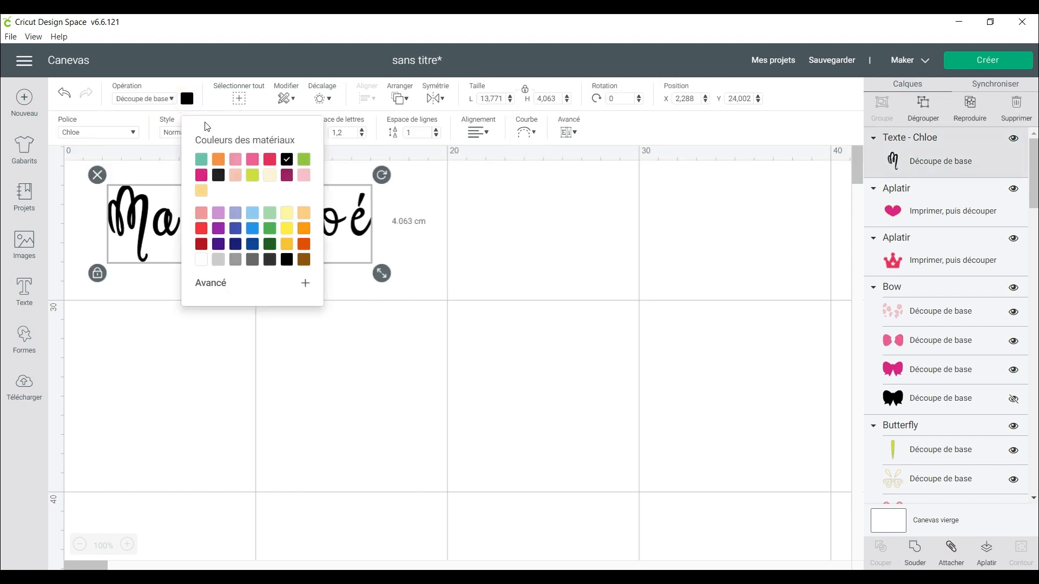
left_click(253, 169)
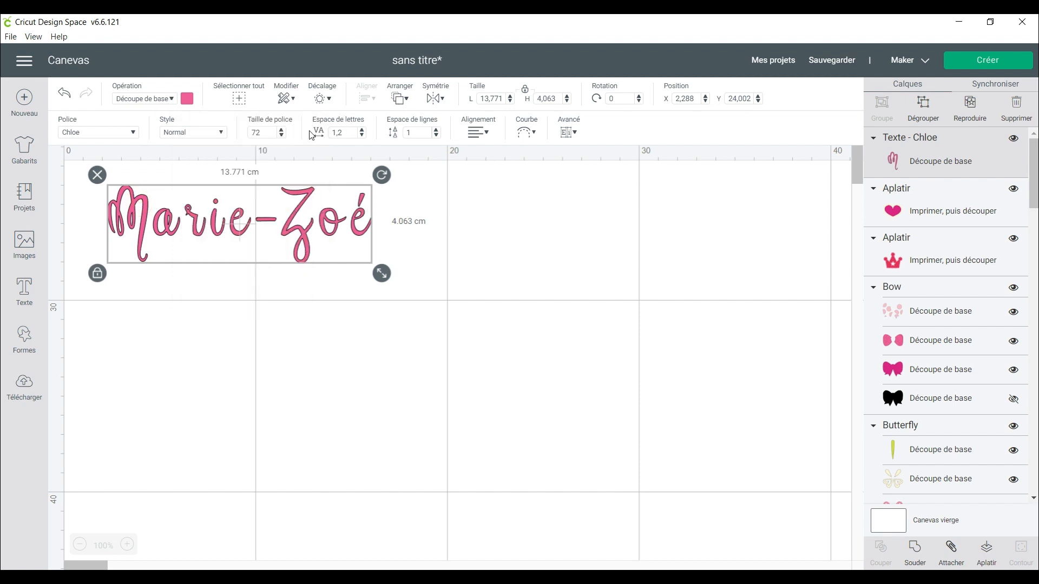
Reduce the name text's letter spacing to -0,4 so the script letters join.
left_click(361, 137)
left_click(361, 136)
left_click(361, 136)
left_click(361, 137)
left_click(361, 136)
left_click(361, 136)
left_click(361, 136)
left_click(361, 136)
left_click(360, 137)
left_click(361, 136)
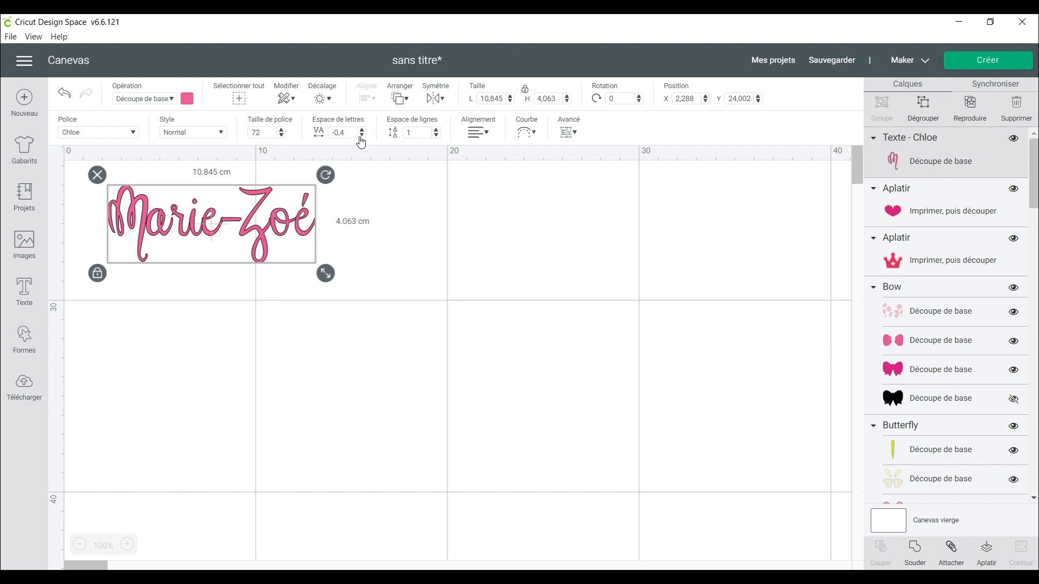
Move the name text across the canvas to about X 23,1 cm and Y 26,8 cm, clear of the offset settings.
left_click(323, 99)
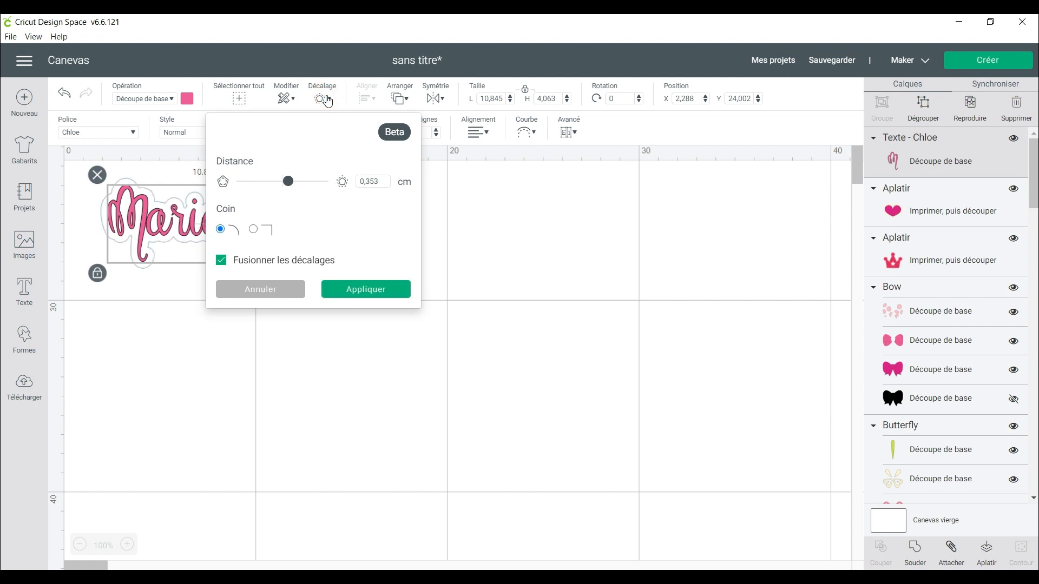
left_click(327, 101)
left_click_drag(182, 233, 581, 288)
Create an offset contour around the name text at a distance of 0,635 cm with the offsets merged.
left_click(324, 99)
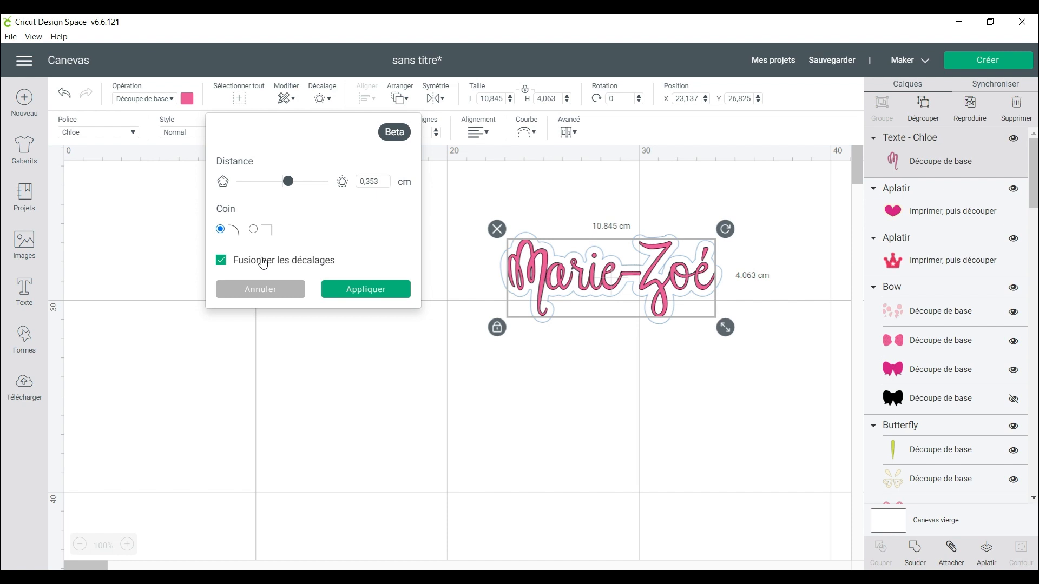
left_click(221, 265)
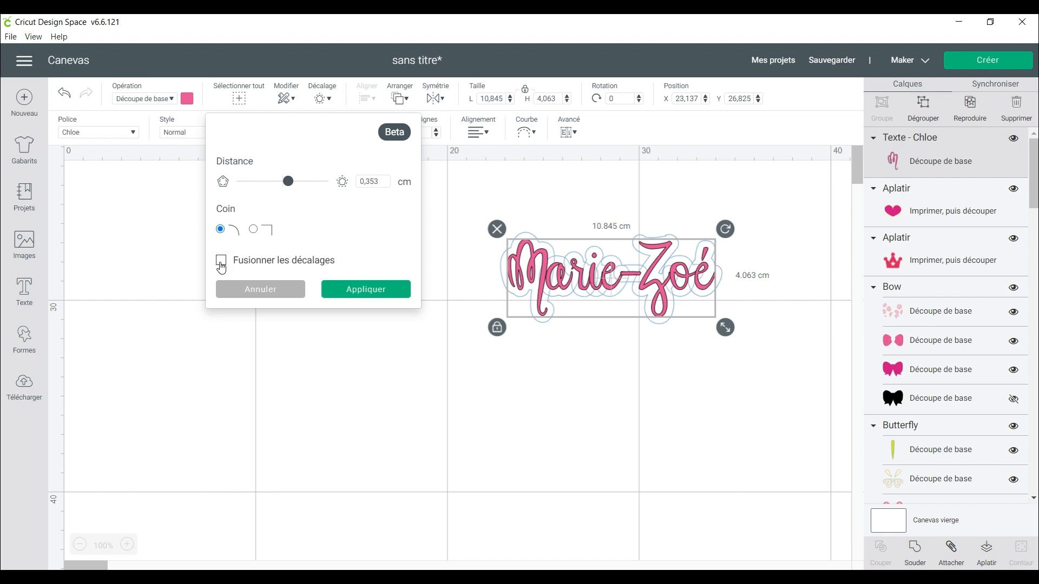
left_click(222, 265)
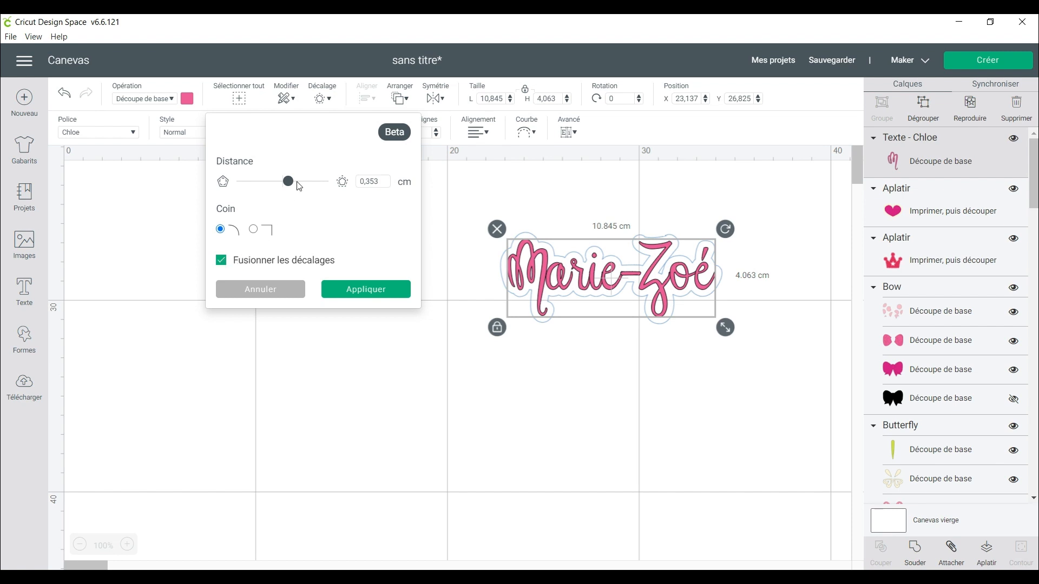
left_click_drag(287, 187, 294, 186)
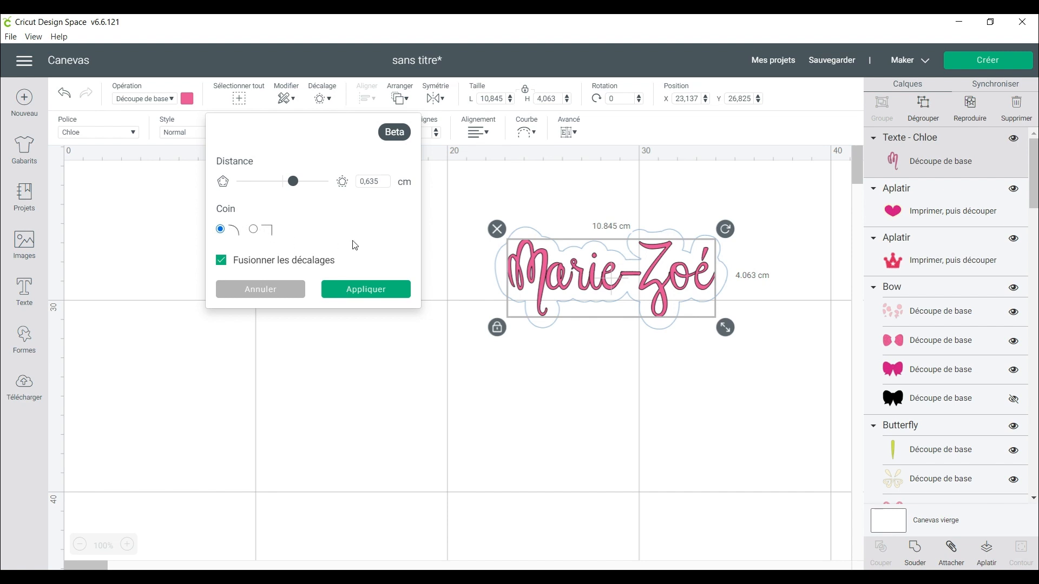
left_click(253, 230)
left_click(366, 289)
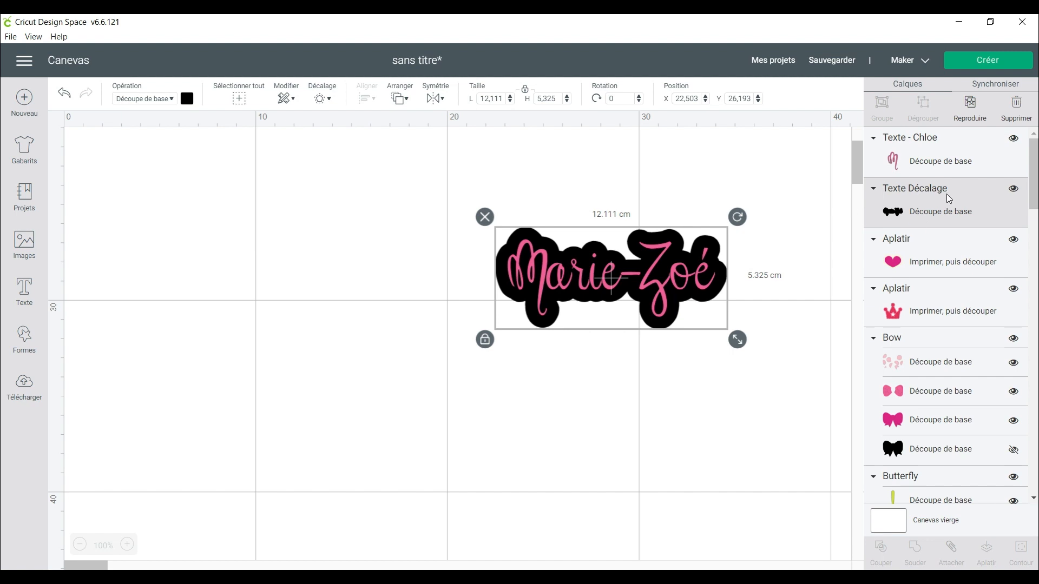
Try cream on the name text's offset layer, and settle on white as its material colour.
left_click(187, 98)
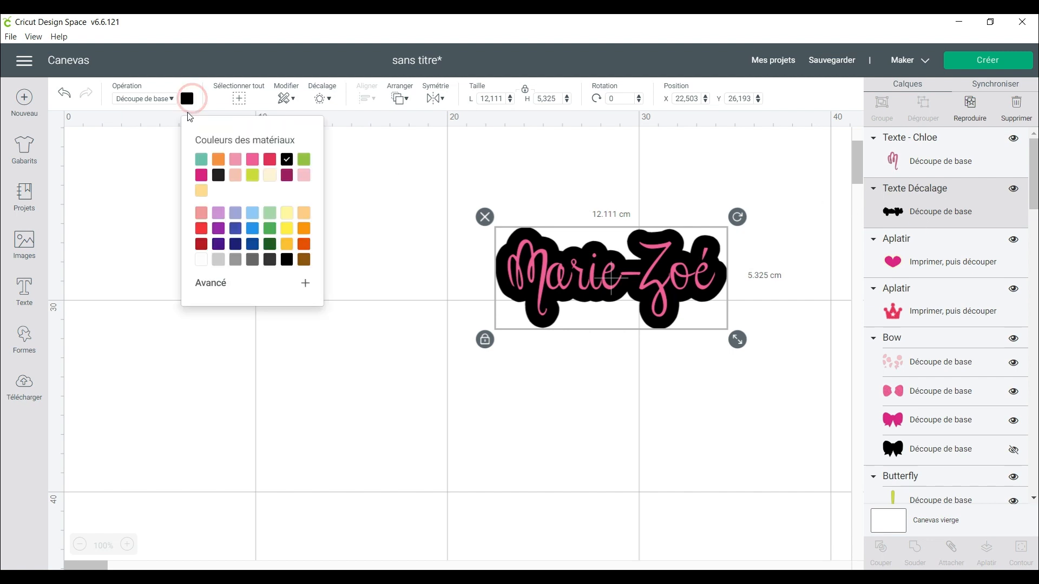
left_click(269, 176)
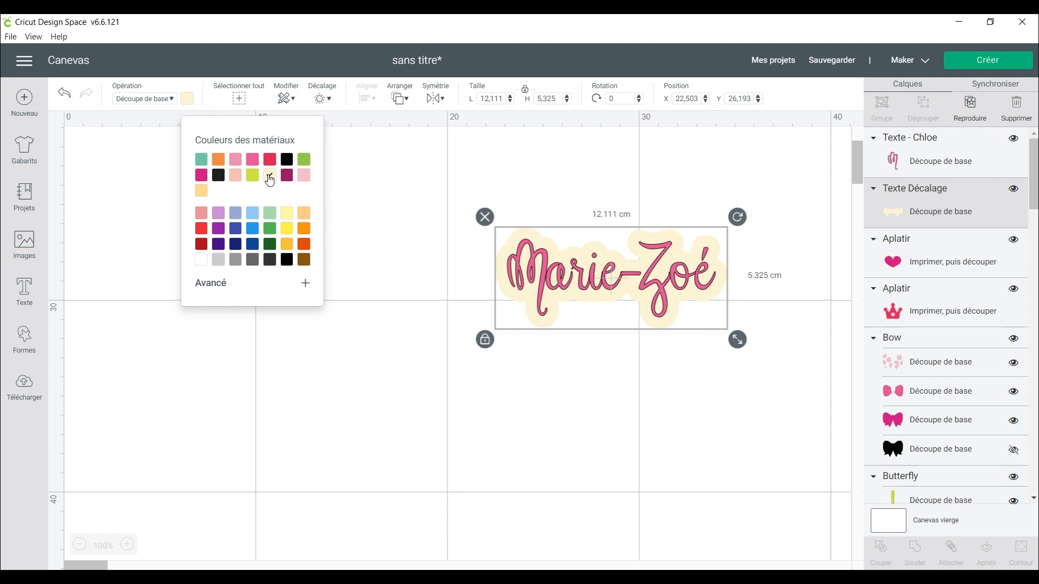
left_click(204, 262)
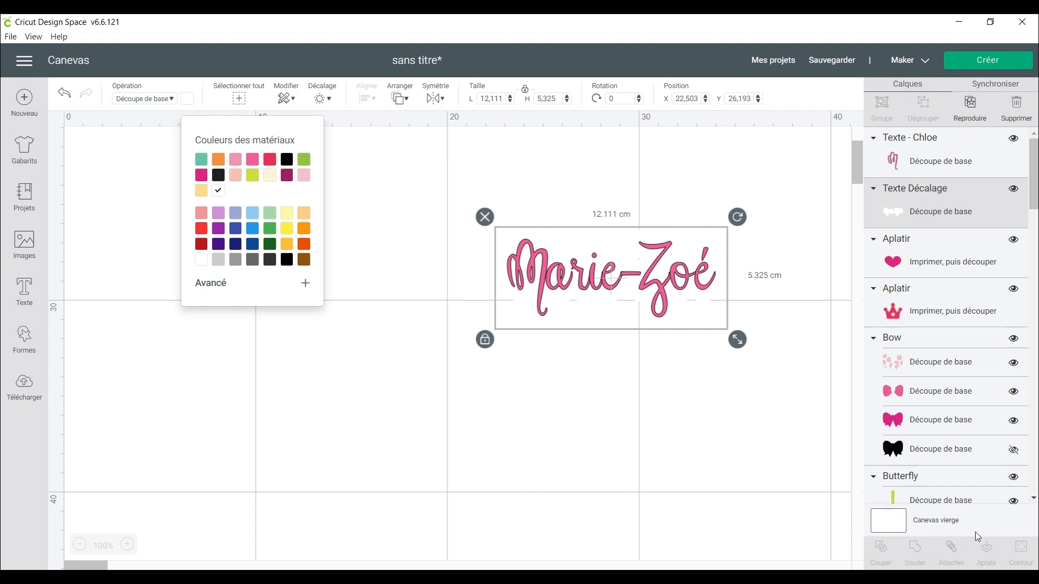
Set the blank canvas colour to the project's red so the white contour stands out.
left_click(882, 526)
left_click(437, 98)
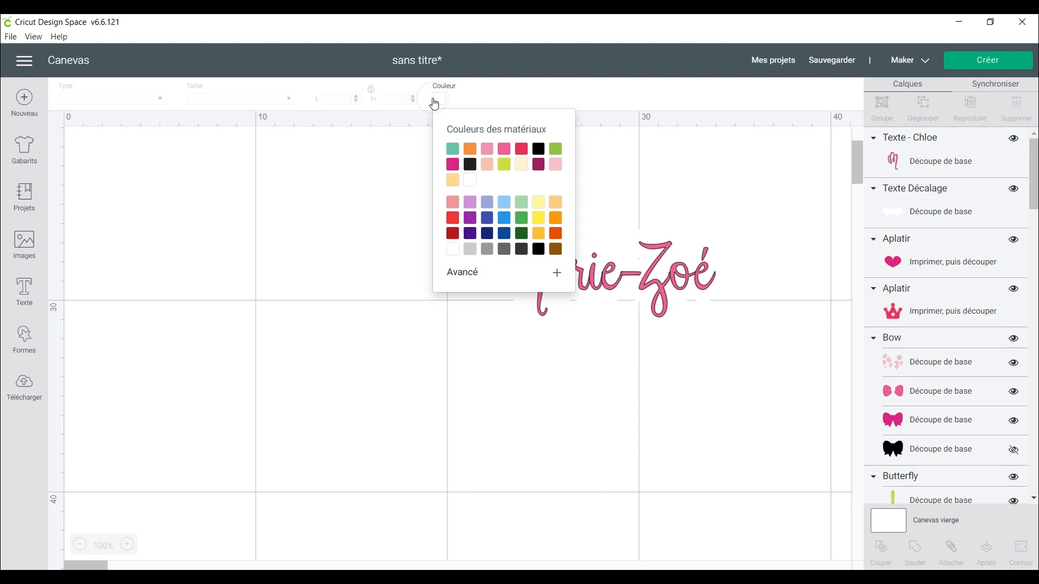
left_click(522, 153)
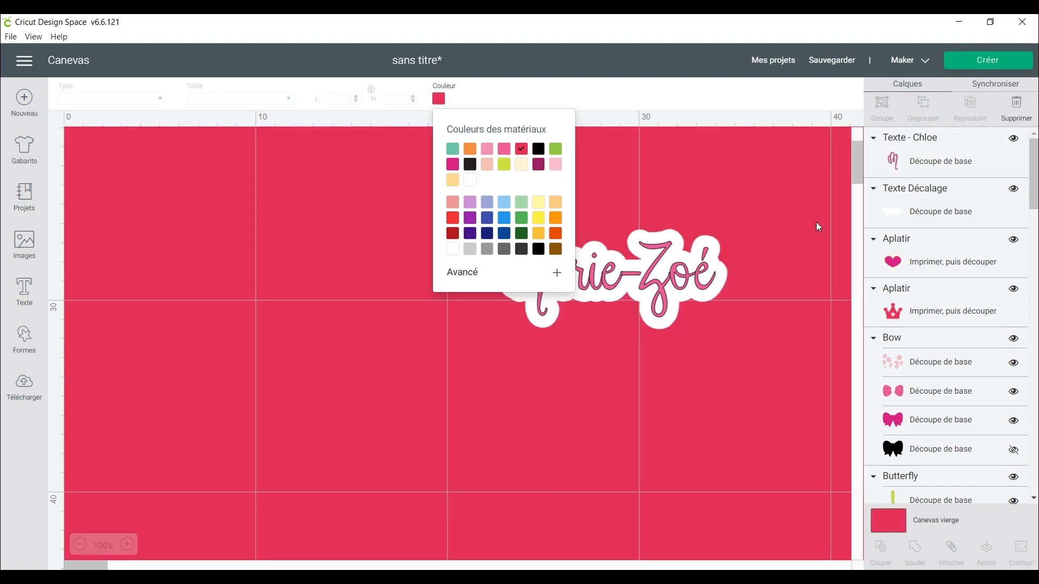
left_click(712, 289)
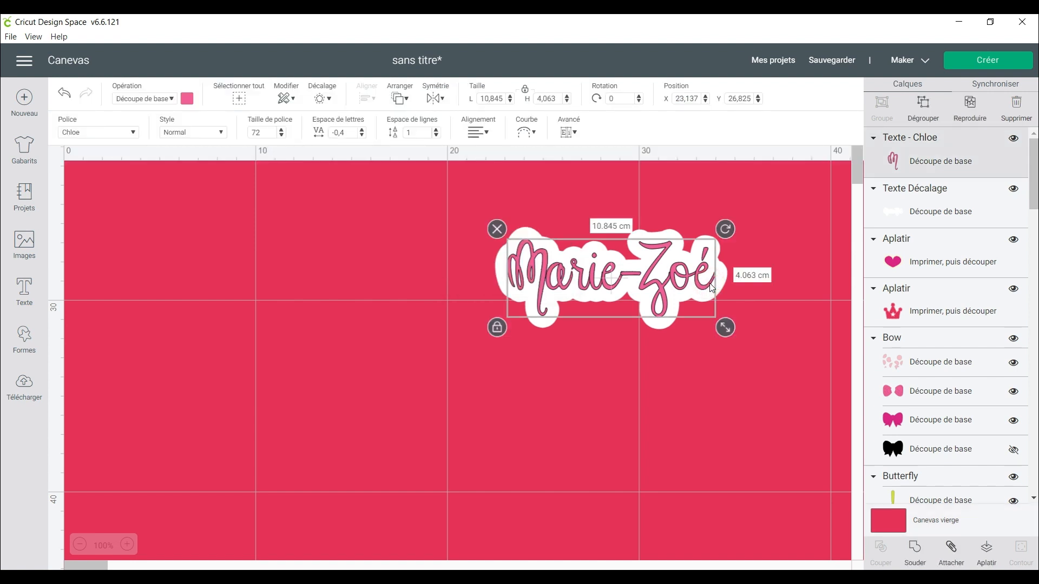
Flatten the name text and its white offset into a single print-then-cut layer.
left_click(940, 197)
left_click(936, 165, "shift")
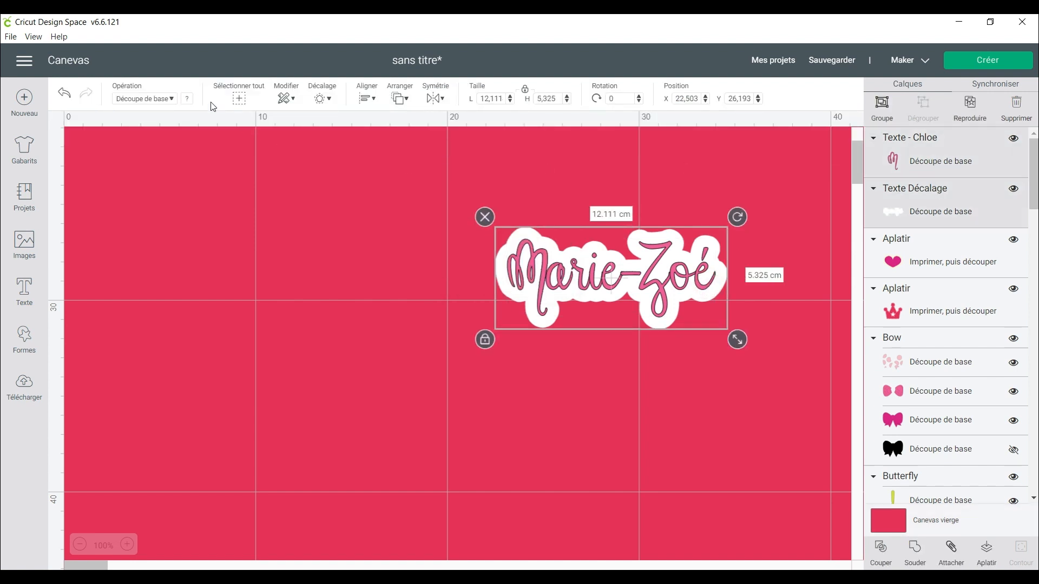
left_click(986, 555)
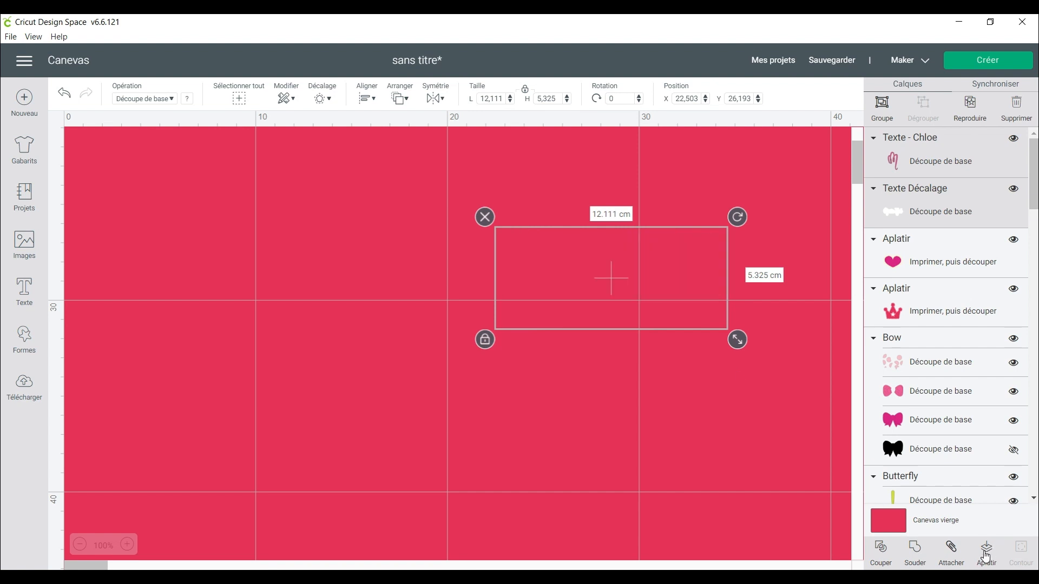
Shrink the flattened name to about 6,2 cm wide and place it beside the butterfly at about X 2,9 cm and Y 17,5 cm.
left_click_drag(680, 279, 572, 239)
left_click_drag(631, 301, 518, 247)
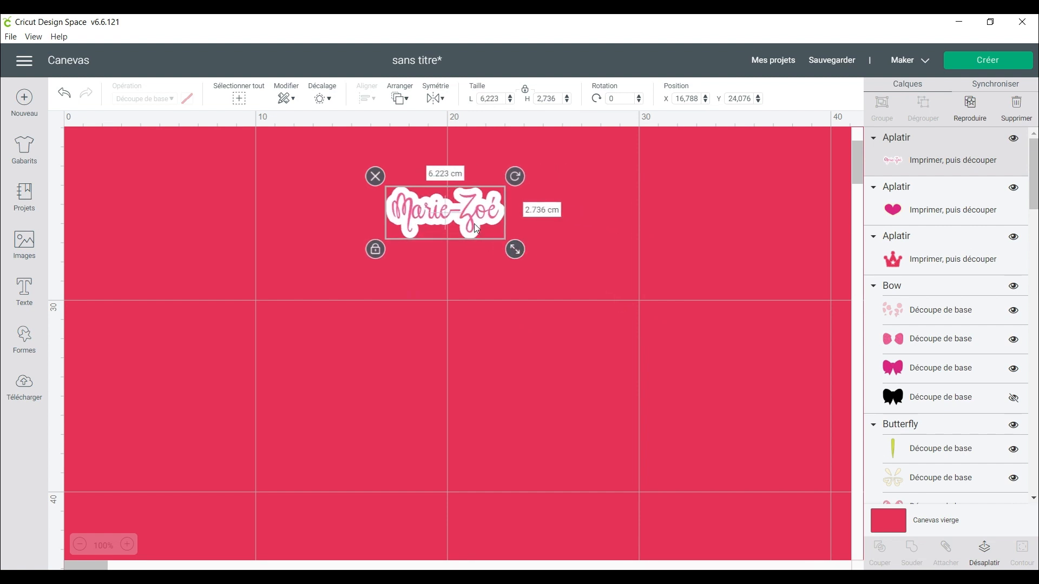
left_click_drag(437, 223, 335, 216)
scroll(334, 216, "up", 10)
scroll(334, 216, "down", 8)
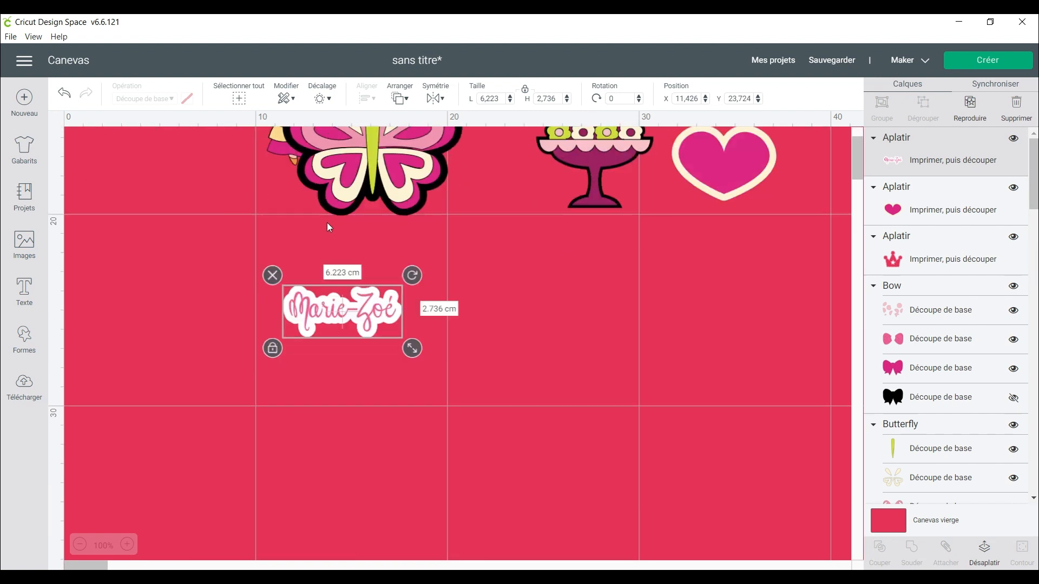
left_click_drag(337, 315, 175, 196)
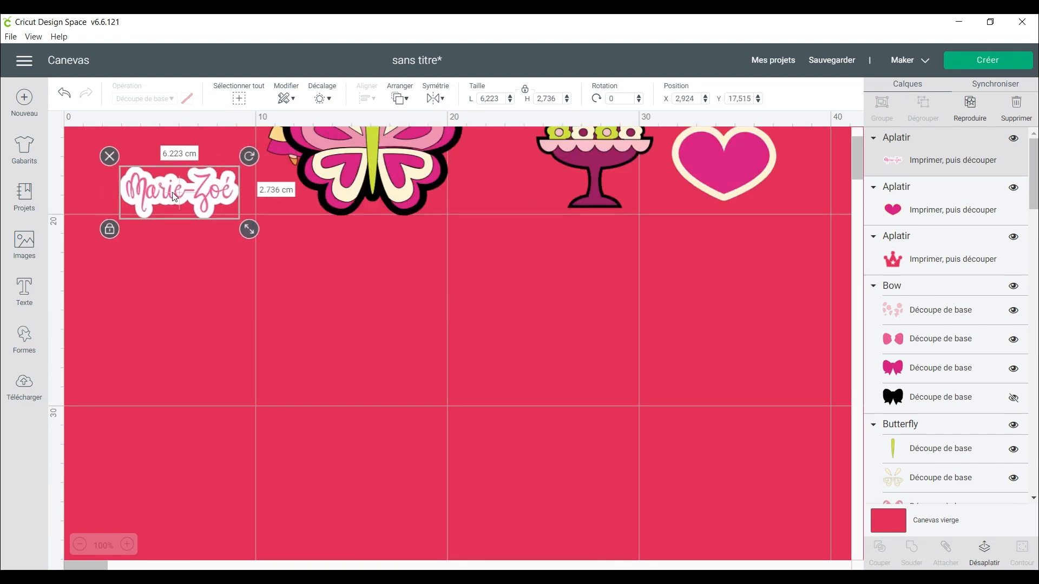
scroll(378, 390, "up", 3)
scroll(378, 390, "down", 2)
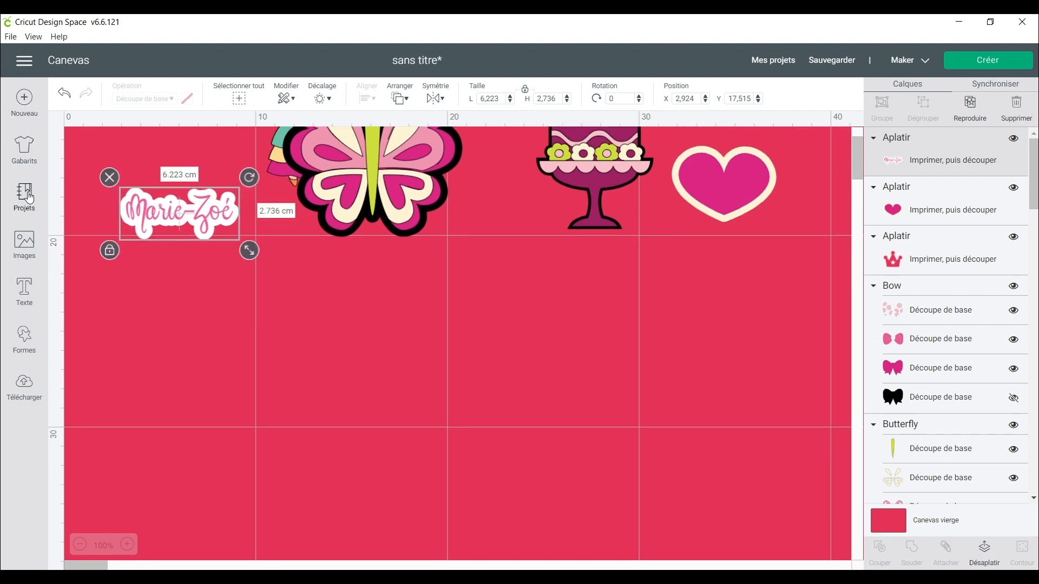
scroll(311, 213, "up", 8)
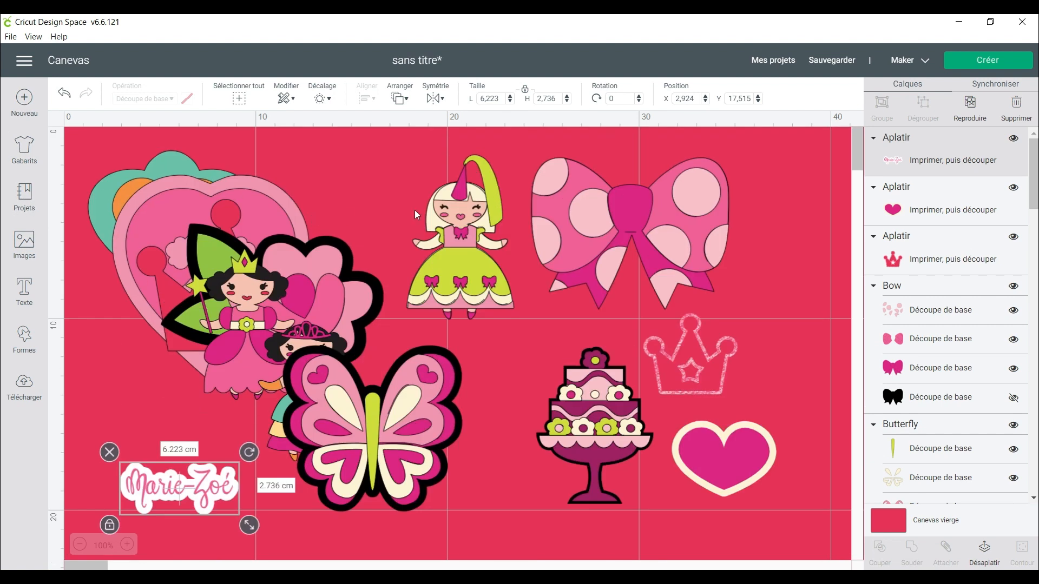
Move the plain red crown below the butterfly to about X 17,5 cm, Y 21 cm, and offset it 0,635 cm with rounded corners.
left_click_drag(435, 194, 432, 477)
scroll(466, 416, "down", 7)
left_click_drag(528, 339, 513, 392)
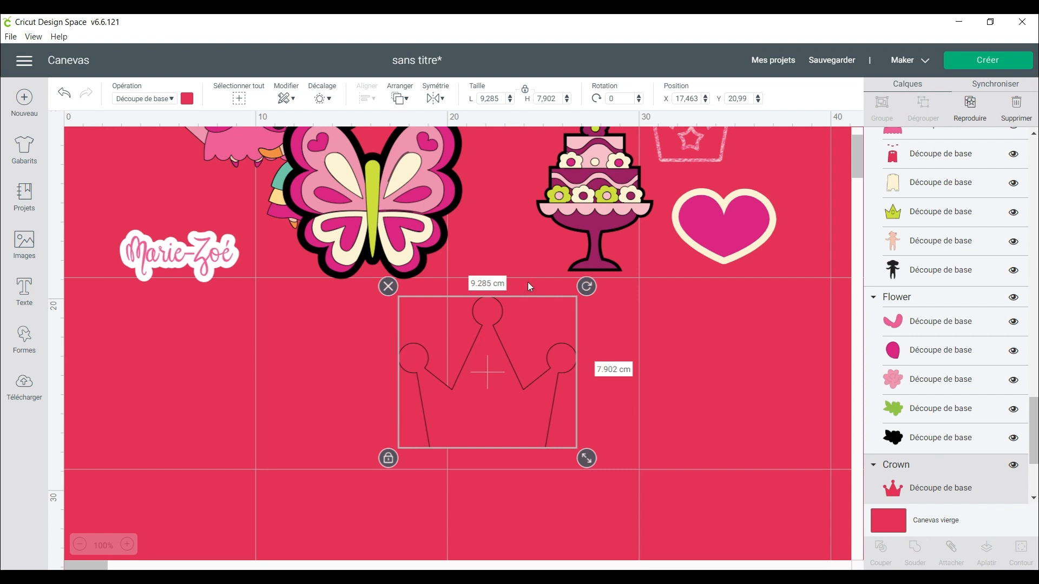
left_click(322, 98)
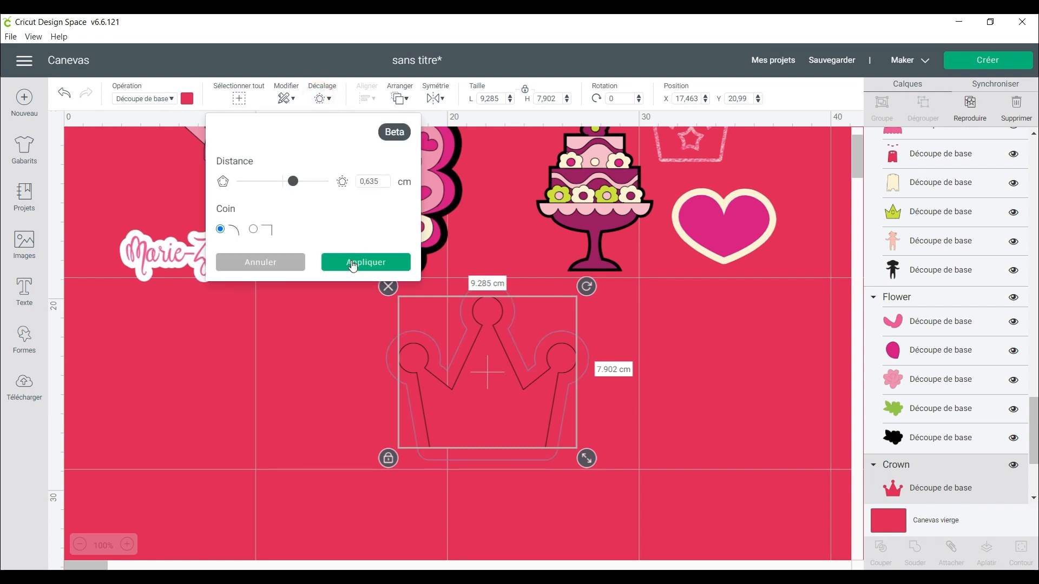
left_click(353, 263)
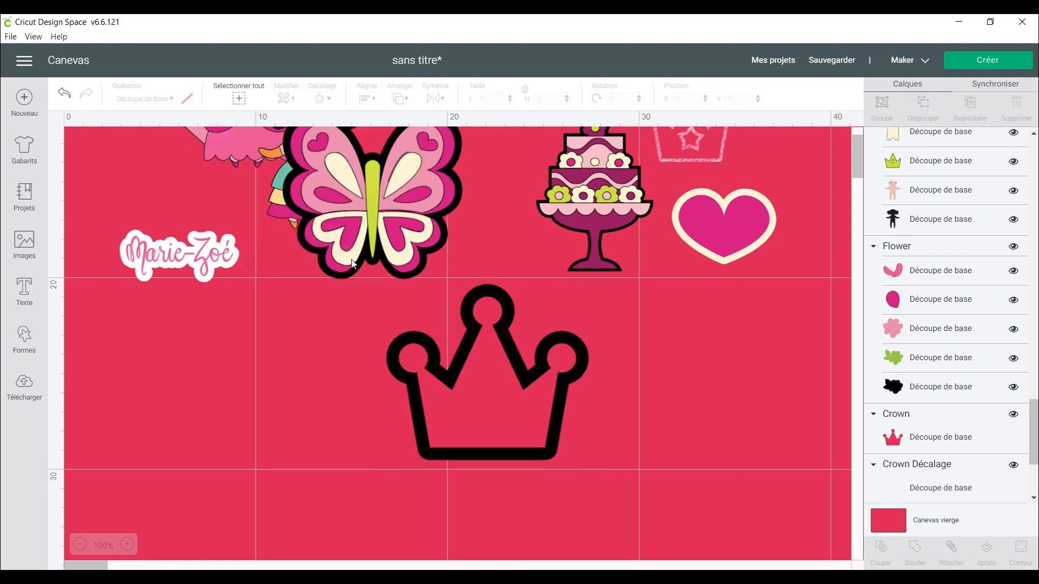
Recolour the crown's black offset layer with the light pink already used in the project.
left_click(900, 481)
left_click(172, 99)
left_click(172, 99)
left_click(187, 98)
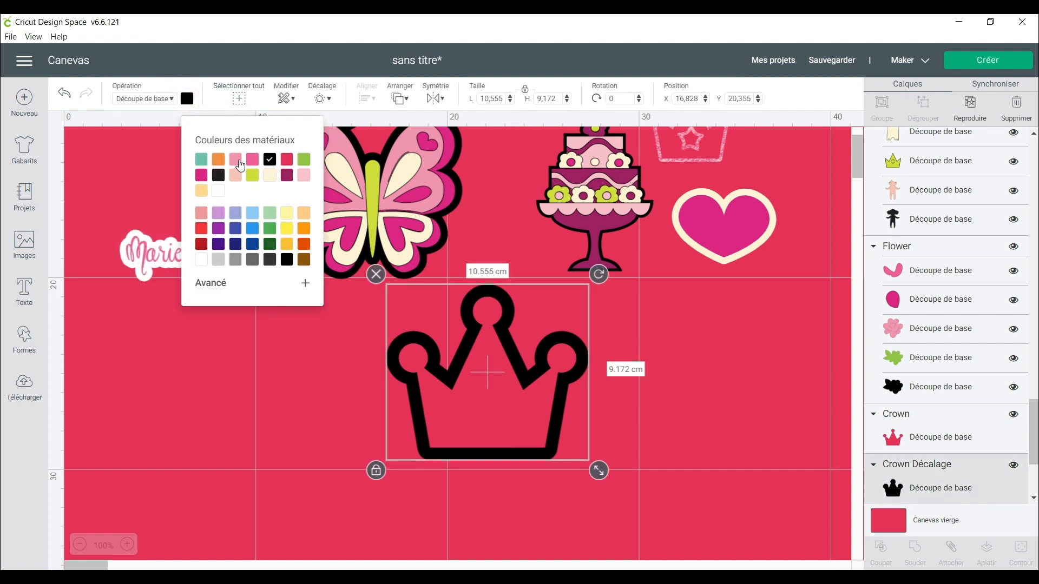
left_click(237, 160)
left_click(625, 342)
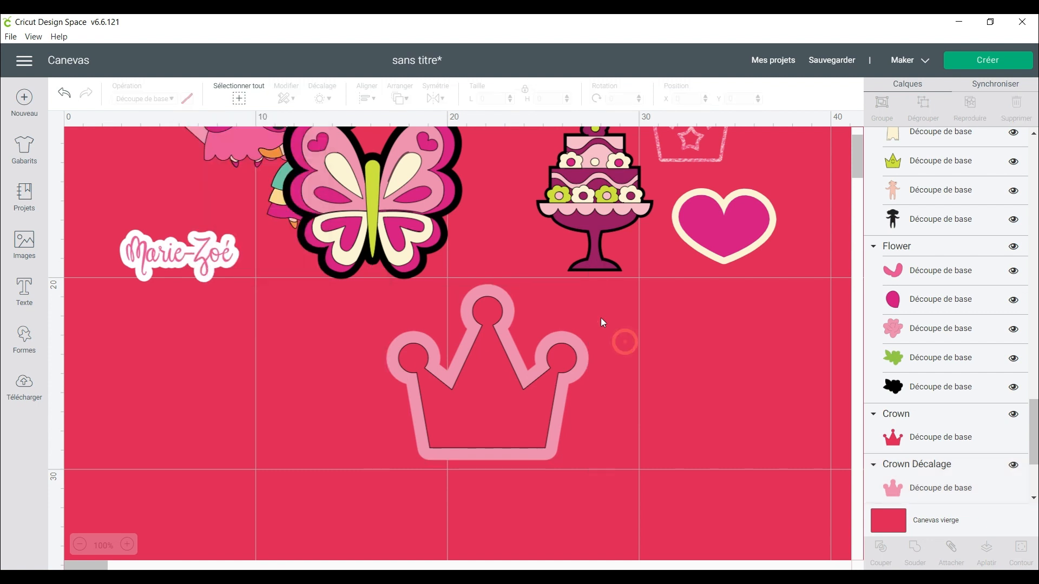
Set the blank canvas colour back to white.
left_click(898, 522)
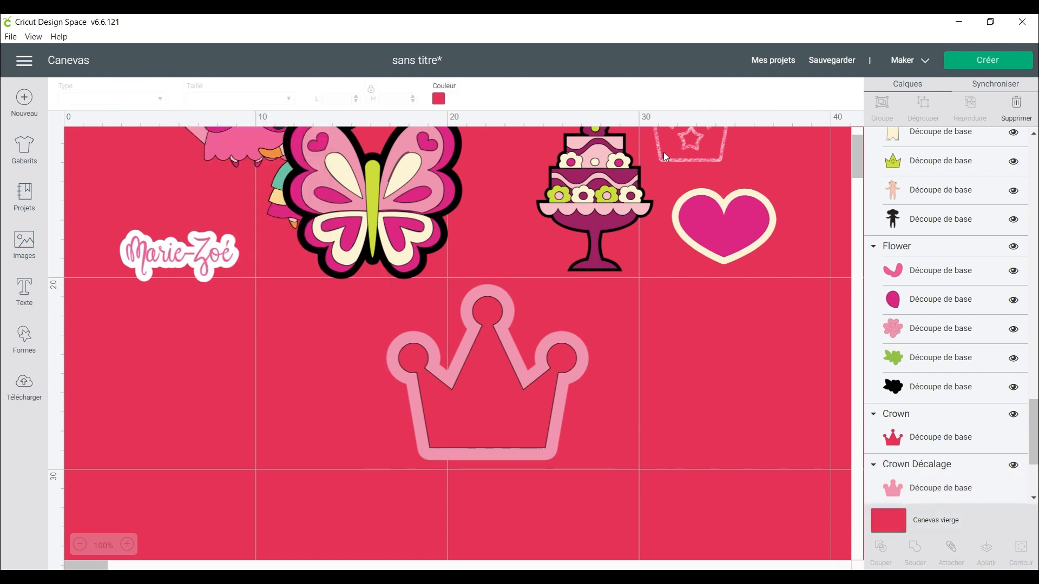
left_click(439, 98)
left_click(469, 181)
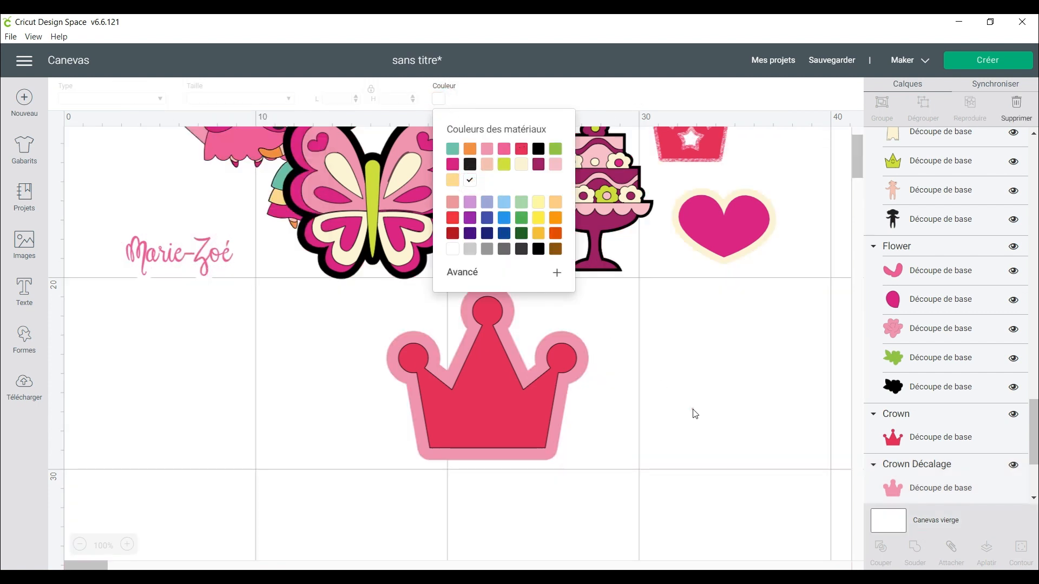
left_click(693, 413)
Pull the red crown off its pink contour to show the full offset shape, and place it back centred on the contour.
left_click(579, 376)
left_click_drag(557, 377, 777, 400)
left_click(457, 396)
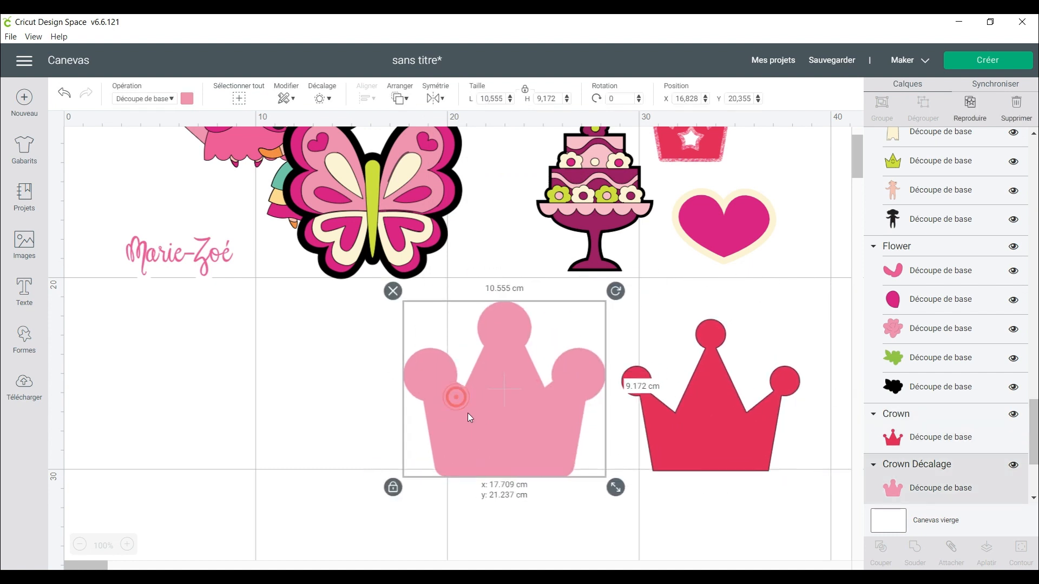
left_click_drag(467, 413, 456, 408)
left_click_drag(687, 447, 472, 438)
left_click(618, 427)
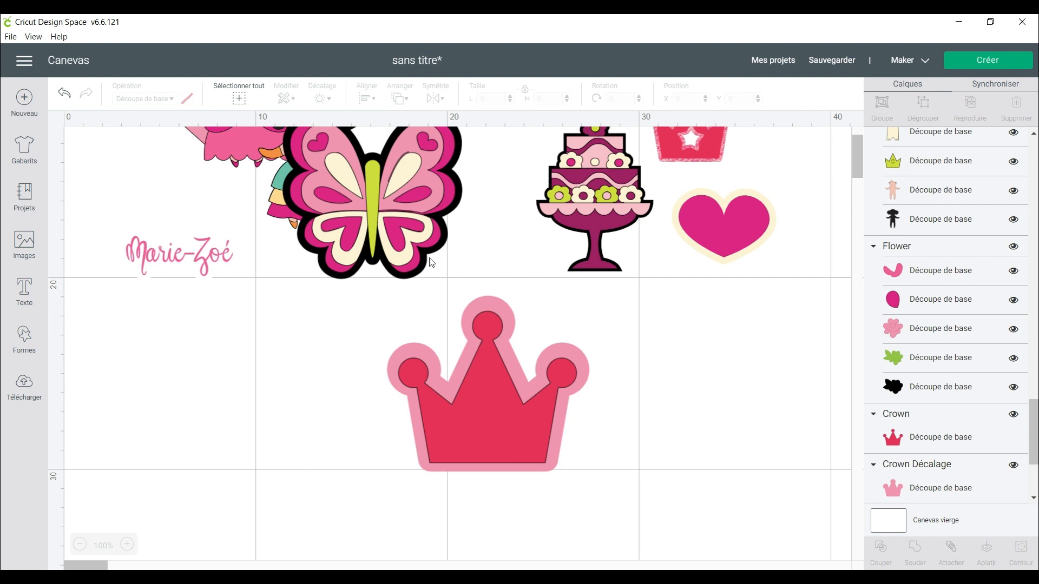
Select the red crown on top of its pink contour.
left_click(482, 348)
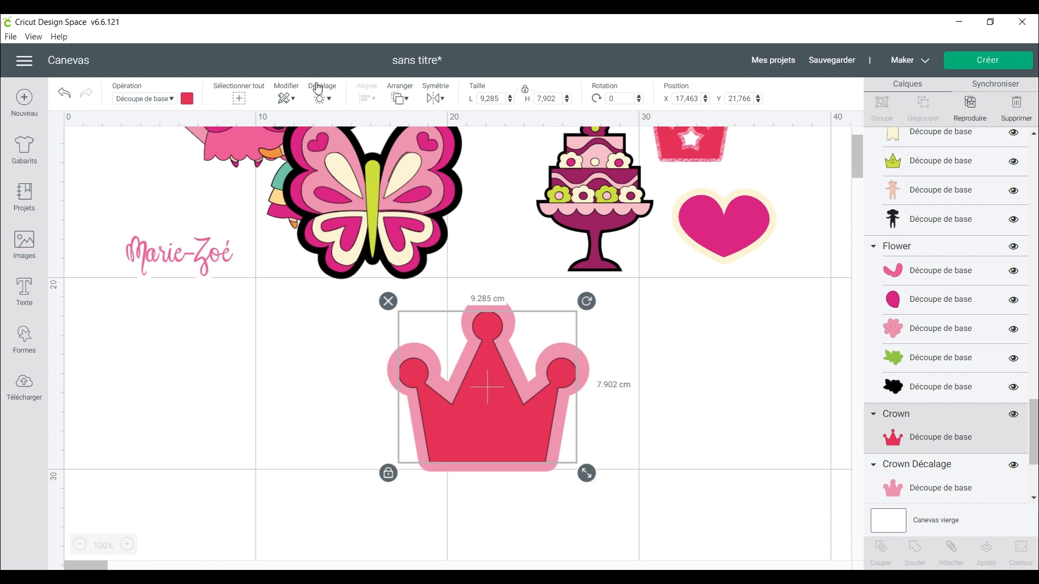